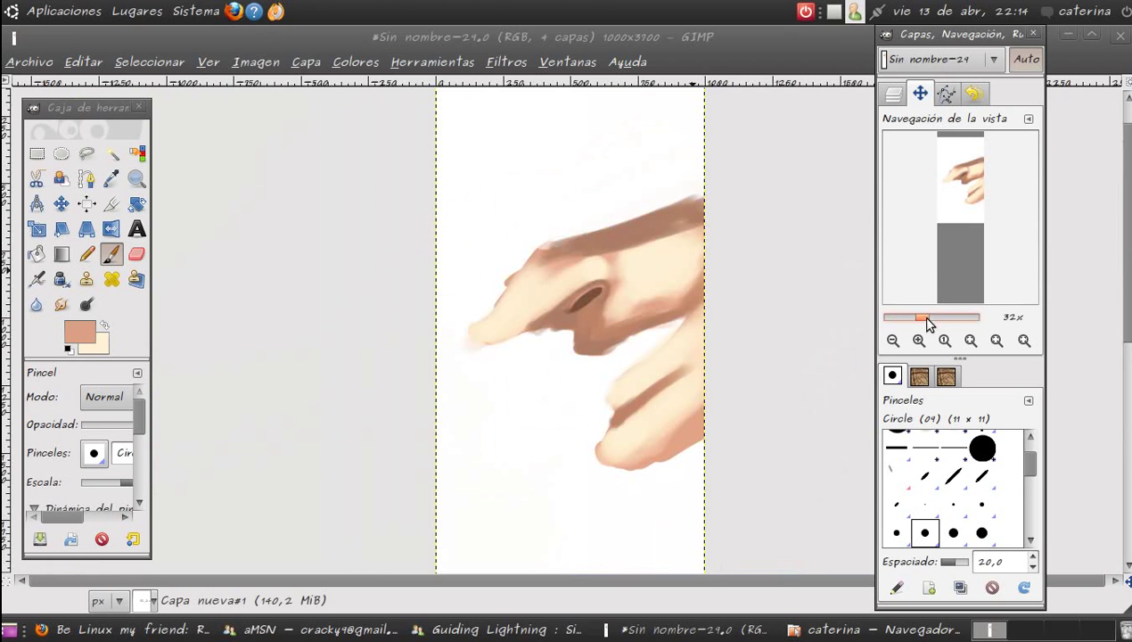
- Zoom in on the hand and revert the painting to an earlier Pincel state in the undo history
{"action": "left_click_drag", "start_coordinate": [925, 318], "coordinate": [931, 318]}
{"action": "left_click", "coordinate": [978, 94]}
{"action": "left_click", "coordinate": [971, 229]}
{"action": "left_click", "coordinate": [982, 196]}
{"action": "left_click", "coordinate": [998, 154]}
{"action": "left_click_drag", "start_coordinate": [997, 158], "coordinate": [1029, 143]}
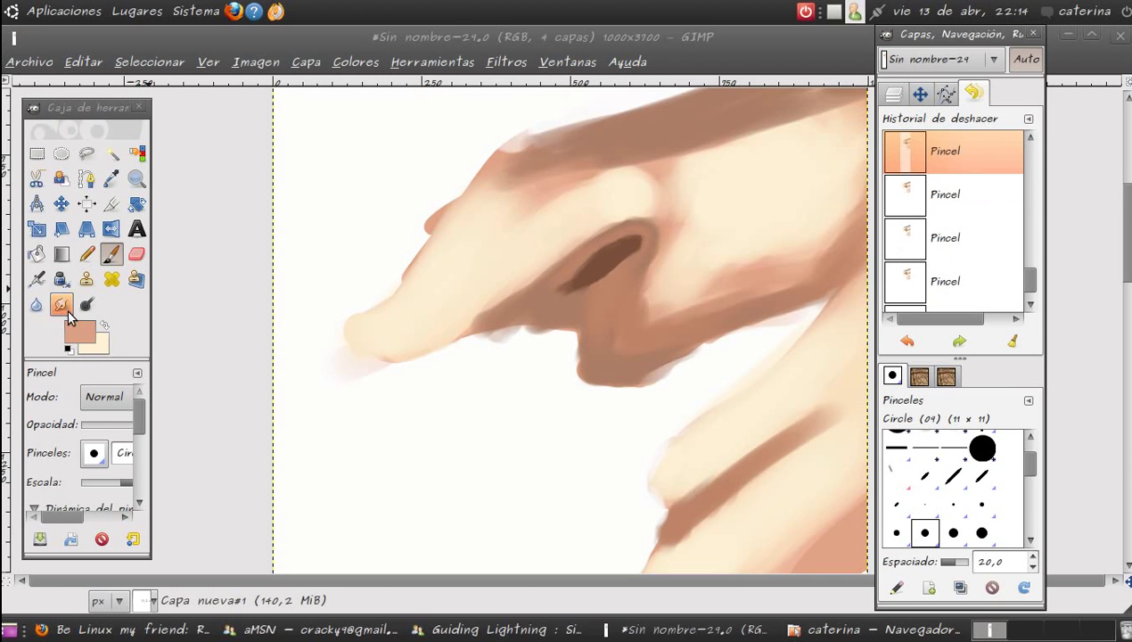
- Paint a brown contour along the lower edge of the upper finger with the Circle (19) brush
{"action": "left_click", "coordinate": [96, 335]}
{"action": "left_click", "coordinate": [360, 275]}
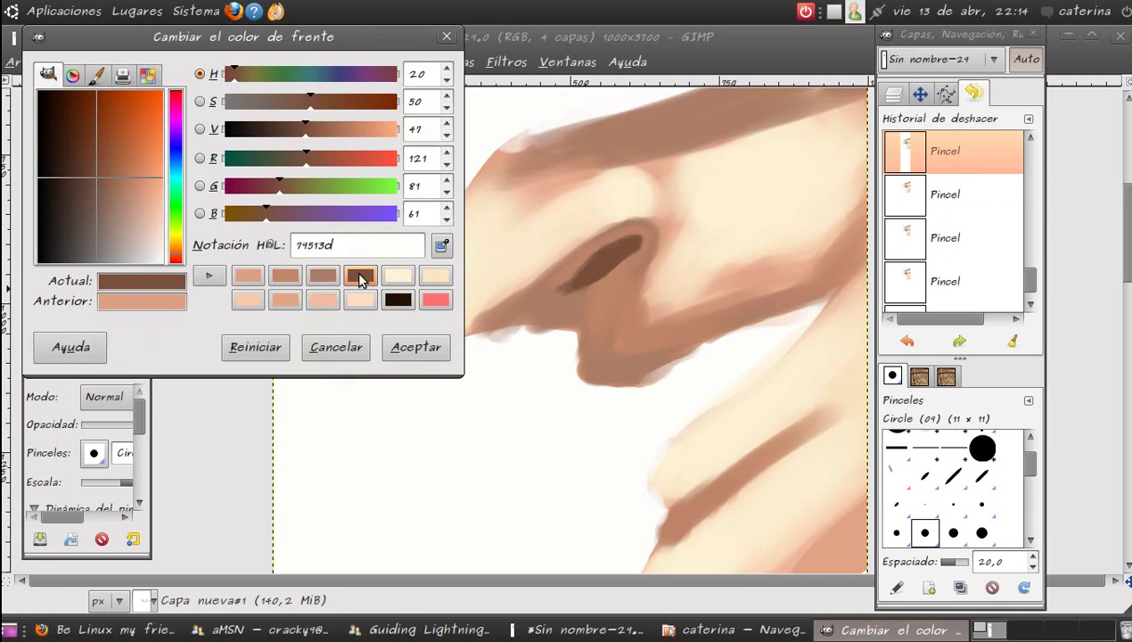
{"action": "left_click_drag", "start_coordinate": [107, 179], "coordinate": [112, 180]}
{"action": "left_click", "coordinate": [417, 348]}
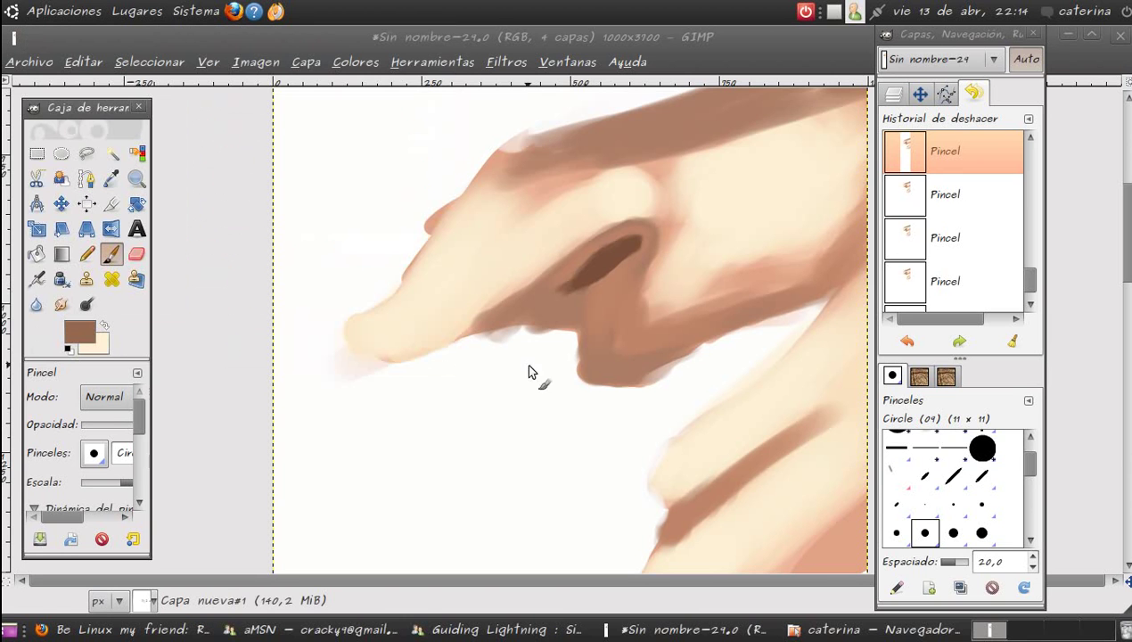
{"action": "scroll", "coordinate": [1014, 490], "scroll_direction": "down", "scroll_amount": 2}
{"action": "left_click", "coordinate": [952, 465]}
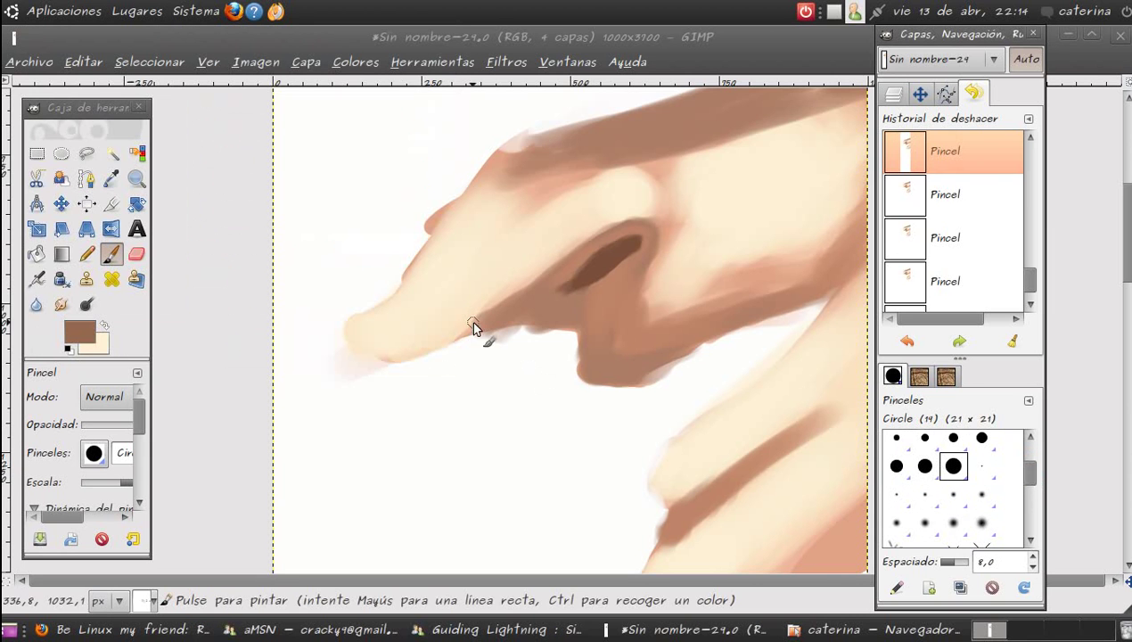
{"action": "left_click_drag", "start_coordinate": [496, 325], "coordinate": [470, 339]}
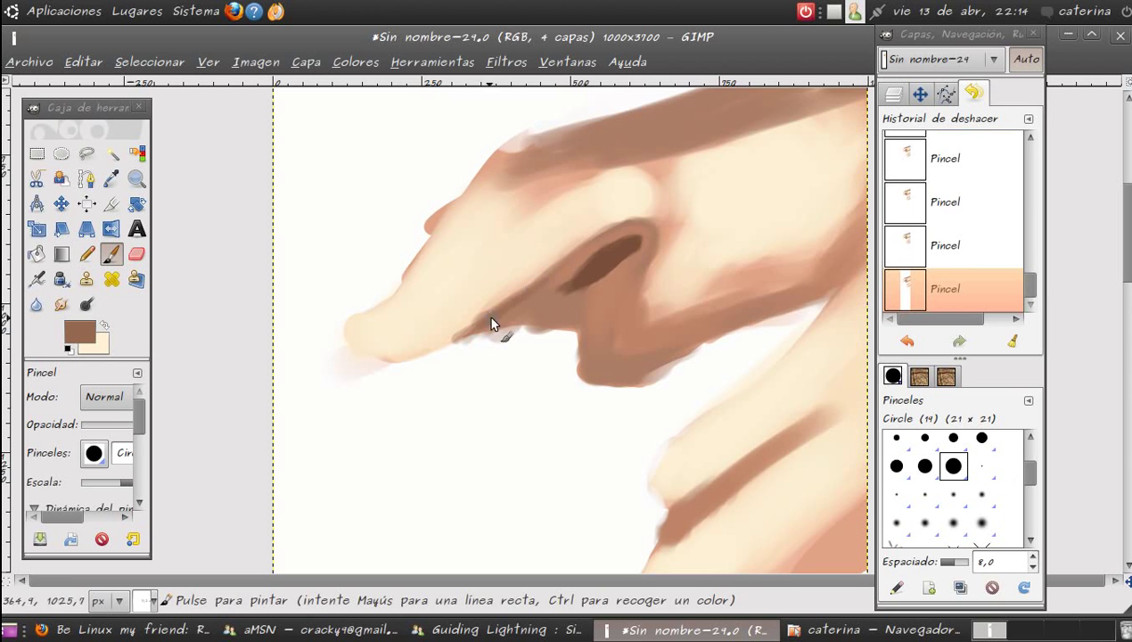
- Airbrush brown shading along the shadow beneath the upper finger and around the dark fold
{"action": "key", "text": "a"}
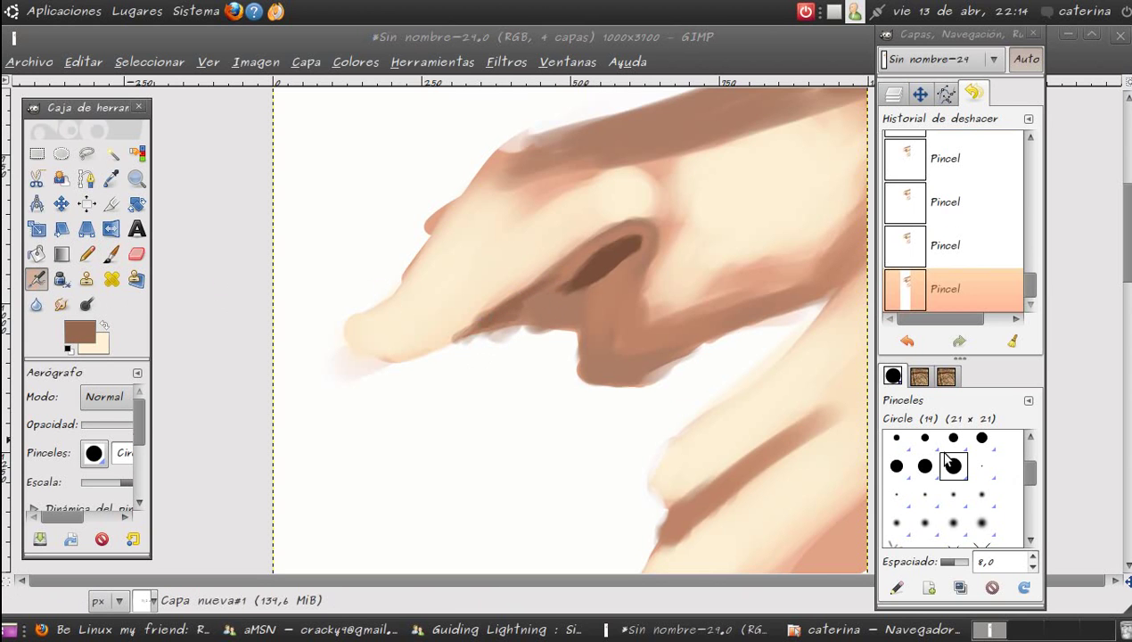
{"action": "left_click_drag", "start_coordinate": [472, 312], "coordinate": [503, 328]}
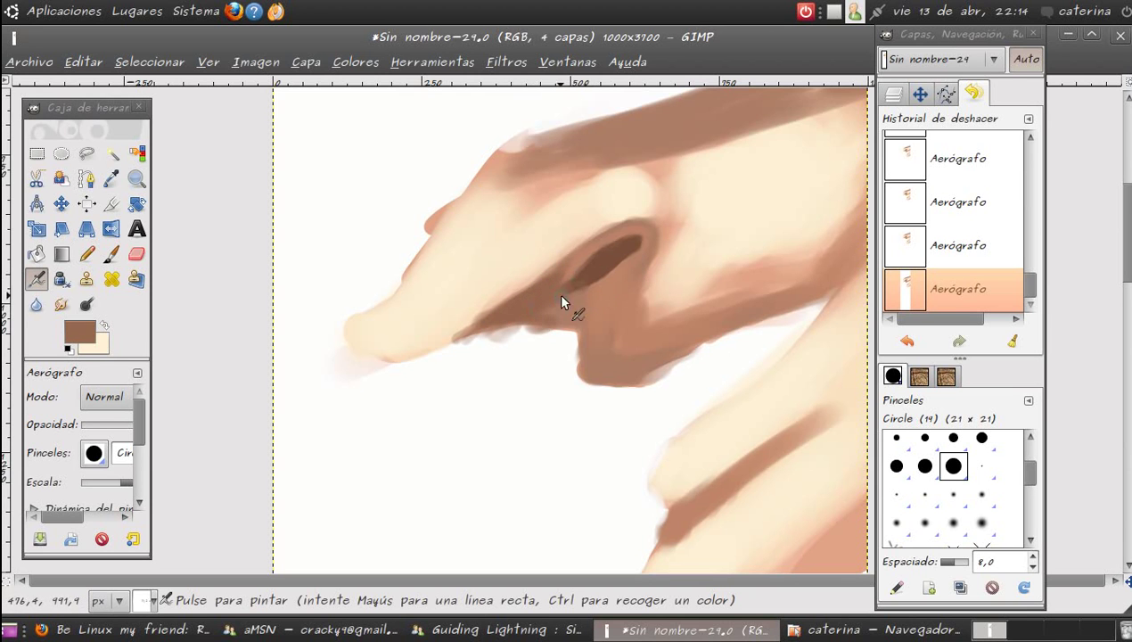
{"action": "left_click_drag", "start_coordinate": [559, 287], "coordinate": [580, 271]}
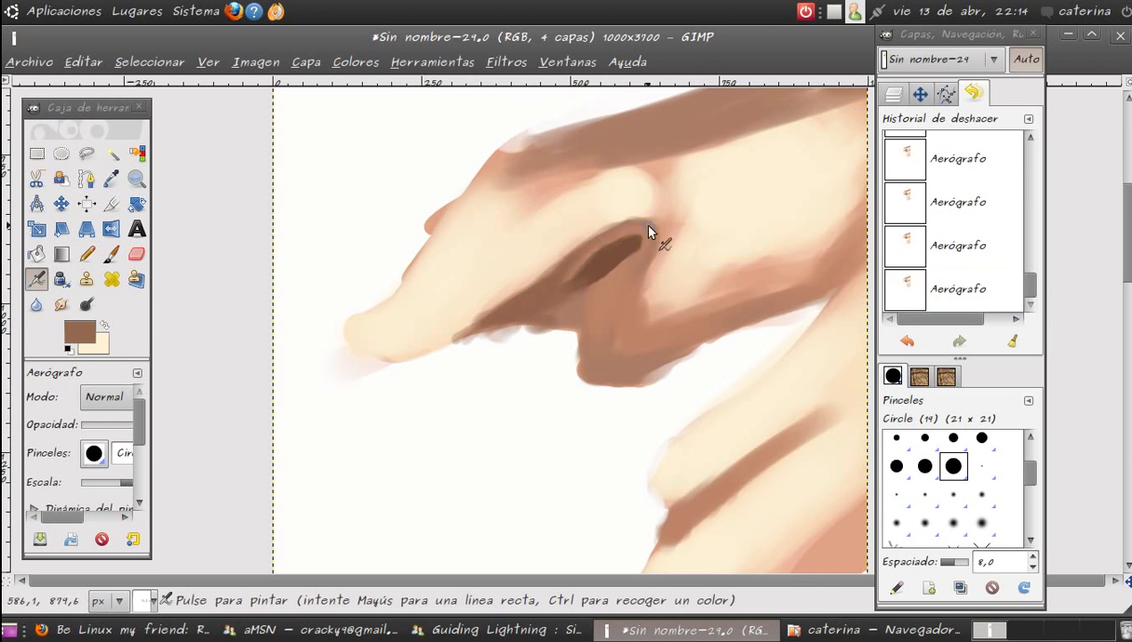
{"action": "left_click_drag", "start_coordinate": [636, 226], "coordinate": [648, 257]}
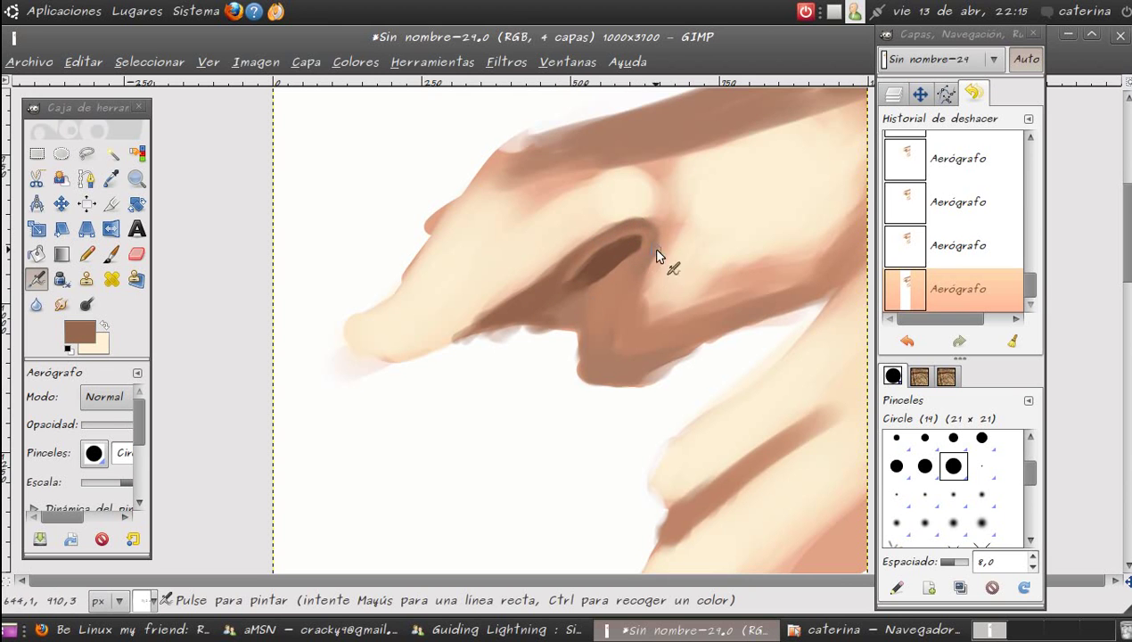
- Airbrush darker brown along the hand's lower edge with the 41 x 41 Sin nombre#10 brush
{"action": "scroll", "coordinate": [1022, 468], "scroll_direction": "up", "scroll_amount": 3}
{"action": "left_click", "coordinate": [926, 464]}
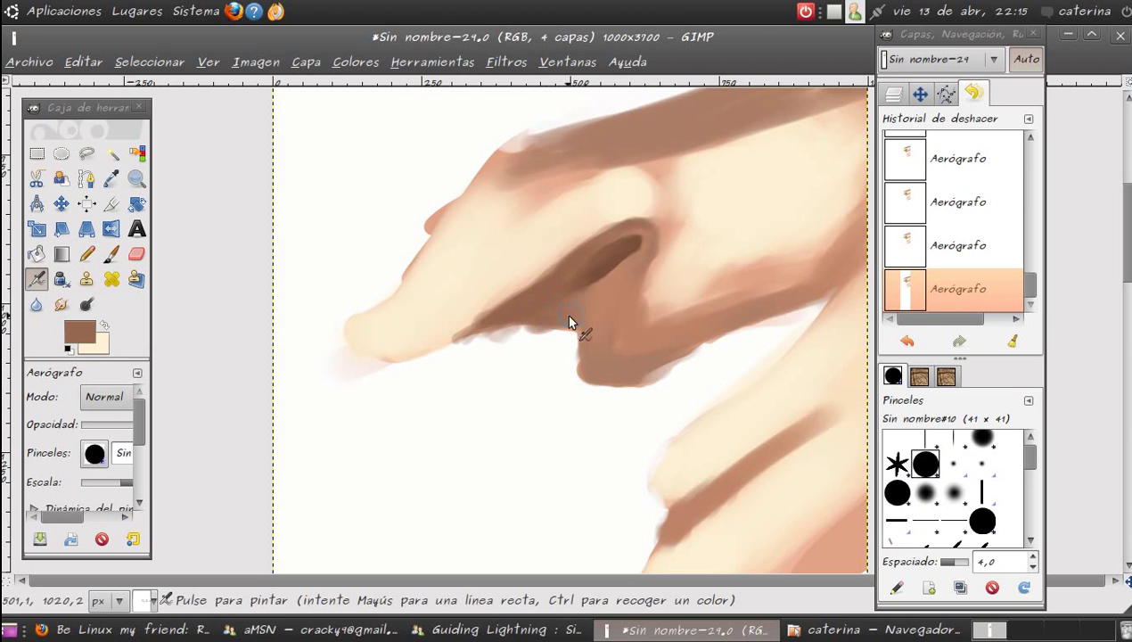
{"action": "left_click_drag", "start_coordinate": [624, 384], "coordinate": [811, 306]}
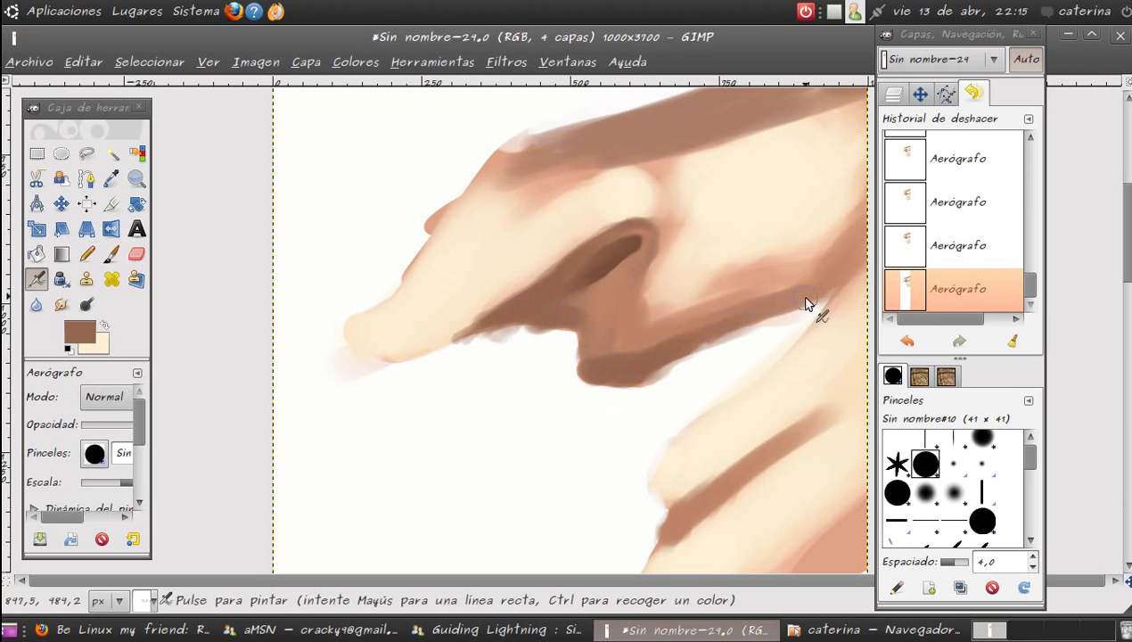
- Erase the ragged paint along the hand's lower contour using the Circle (19) brush
{"action": "left_click", "coordinate": [923, 93]}
{"action": "left_click_drag", "start_coordinate": [949, 232], "coordinate": [954, 232]}
{"action": "scroll", "coordinate": [1027, 460], "scroll_direction": "down", "scroll_amount": 3}
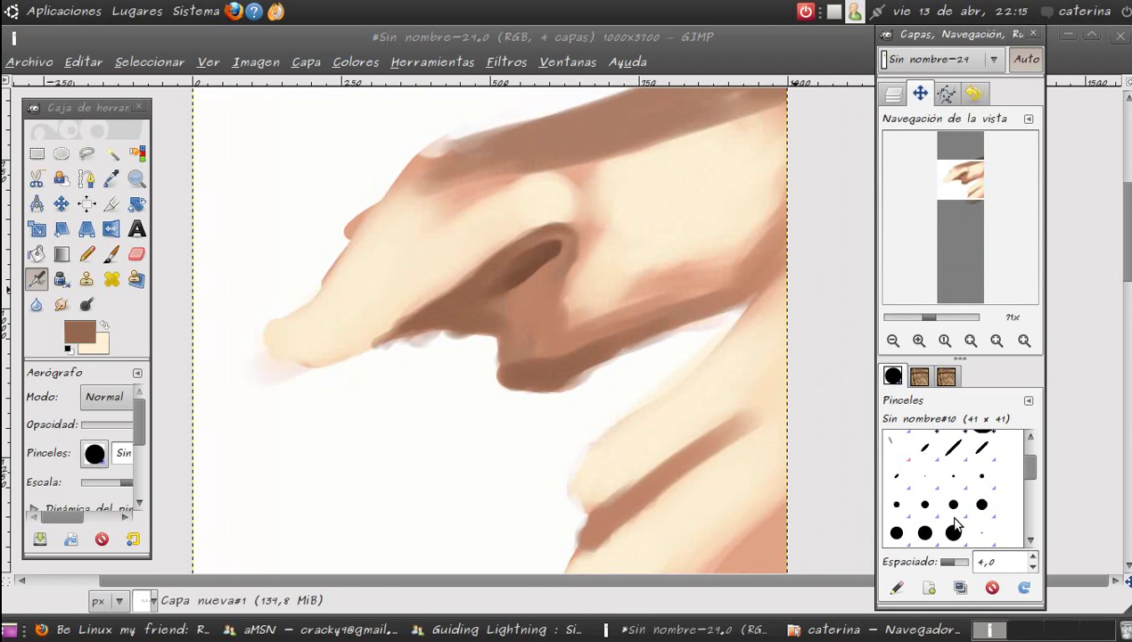
{"action": "left_click", "coordinate": [953, 532]}
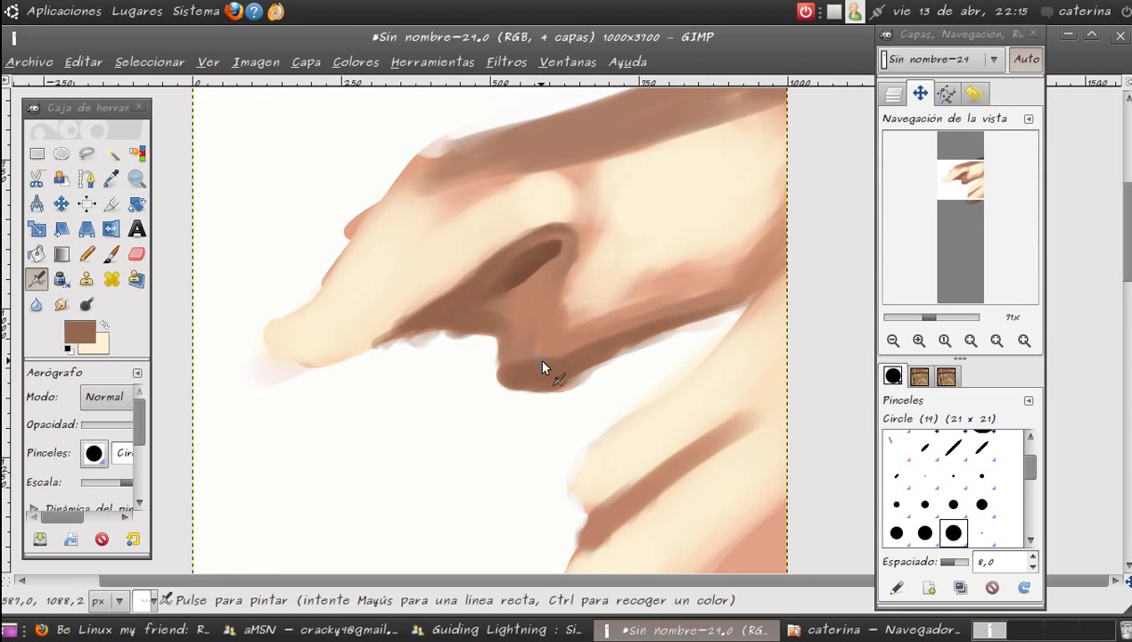
{"action": "key", "text": "shift+e"}
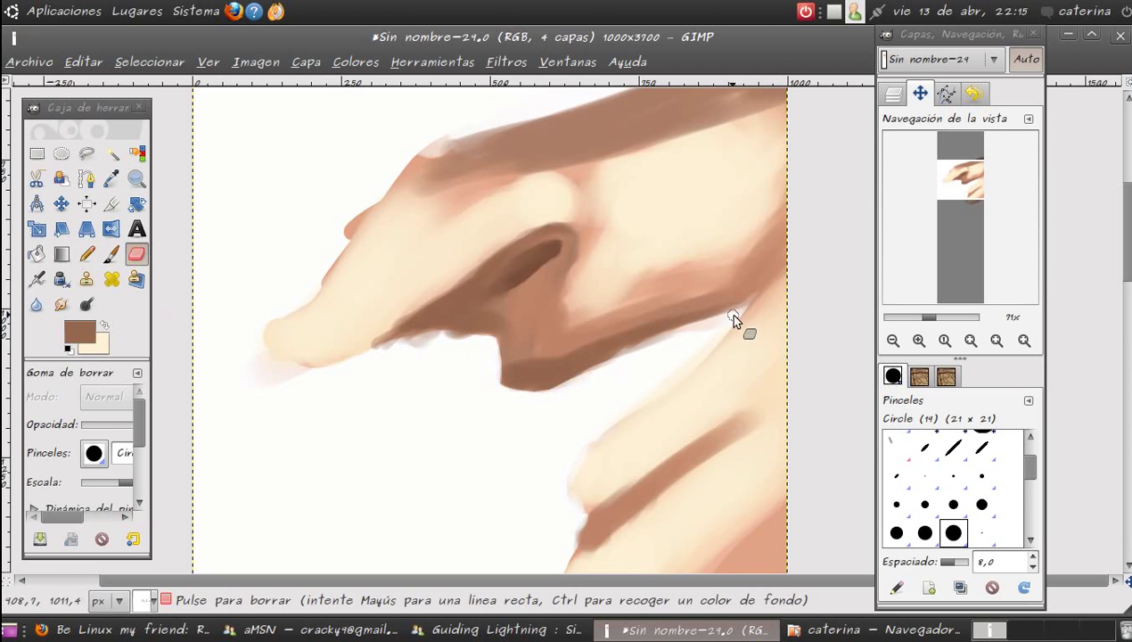
- Airbrush a lighter brown shadow along the crease of the lower fingers with the 87 x 87 Sin nombre#2 brush
{"action": "left_click_drag", "start_coordinate": [947, 194], "coordinate": [955, 201]}
{"action": "left_click_drag", "start_coordinate": [919, 319], "coordinate": [918, 318]}
{"action": "left_click_drag", "start_coordinate": [941, 218], "coordinate": [964, 183]}
{"action": "scroll", "coordinate": [921, 321], "scroll_direction": "up", "scroll_amount": 5}
{"action": "left_click", "coordinate": [79, 331]}
{"action": "left_click_drag", "start_coordinate": [124, 182], "coordinate": [136, 192]}
{"action": "left_click", "coordinate": [415, 347]}
{"action": "scroll", "coordinate": [1018, 462], "scroll_direction": "up", "scroll_amount": 2}
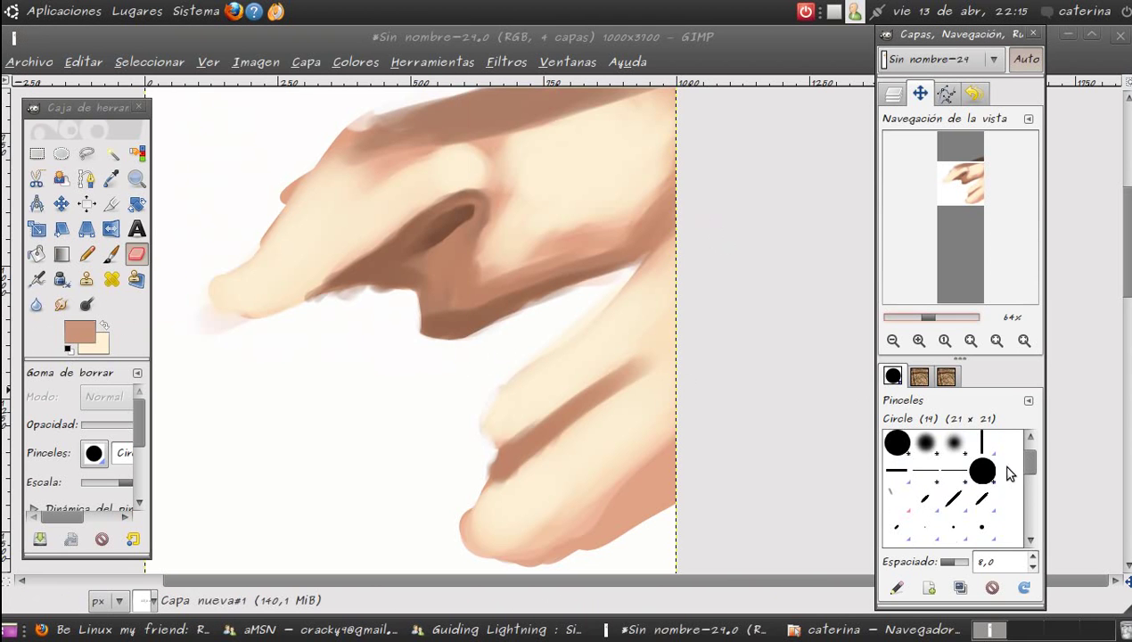
{"action": "left_click", "coordinate": [897, 444]}
{"action": "left_click", "coordinate": [37, 279]}
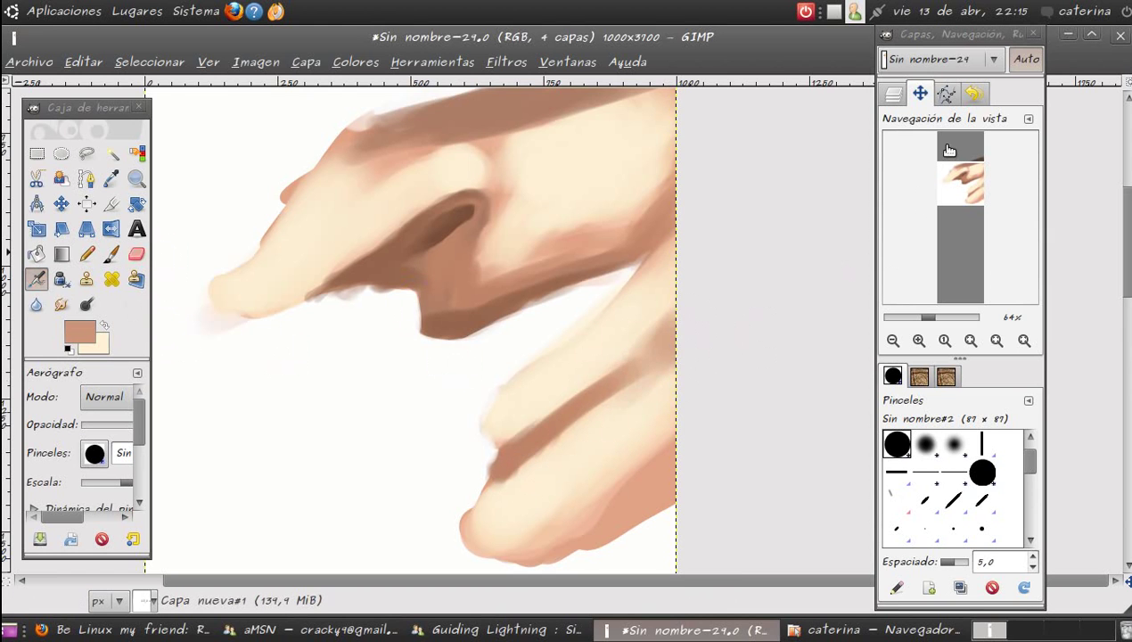
- Revert the airbrush strokes on the lower fingers to the last Goma de borrar state
{"action": "left_click", "coordinate": [973, 93]}
{"action": "left_click", "coordinate": [962, 198]}
{"action": "left_click", "coordinate": [918, 165]}
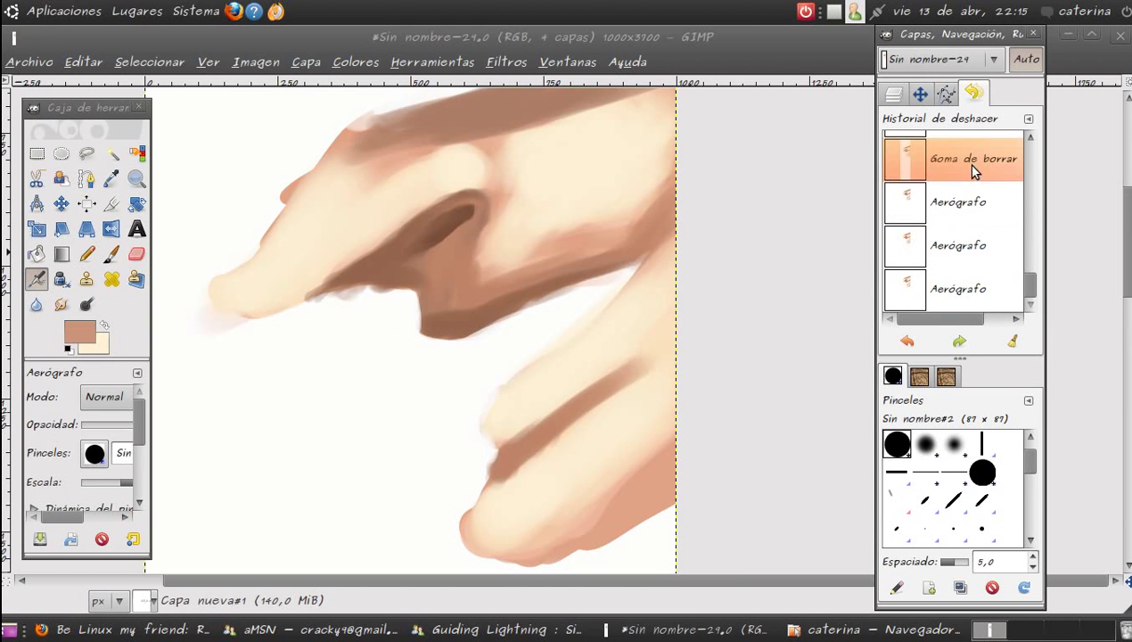
- Set the foreground colour to dca488 and airbrush the shadow along the crease between the lower fingers
{"action": "left_click", "coordinate": [83, 326]}
{"action": "left_click", "coordinate": [142, 187]}
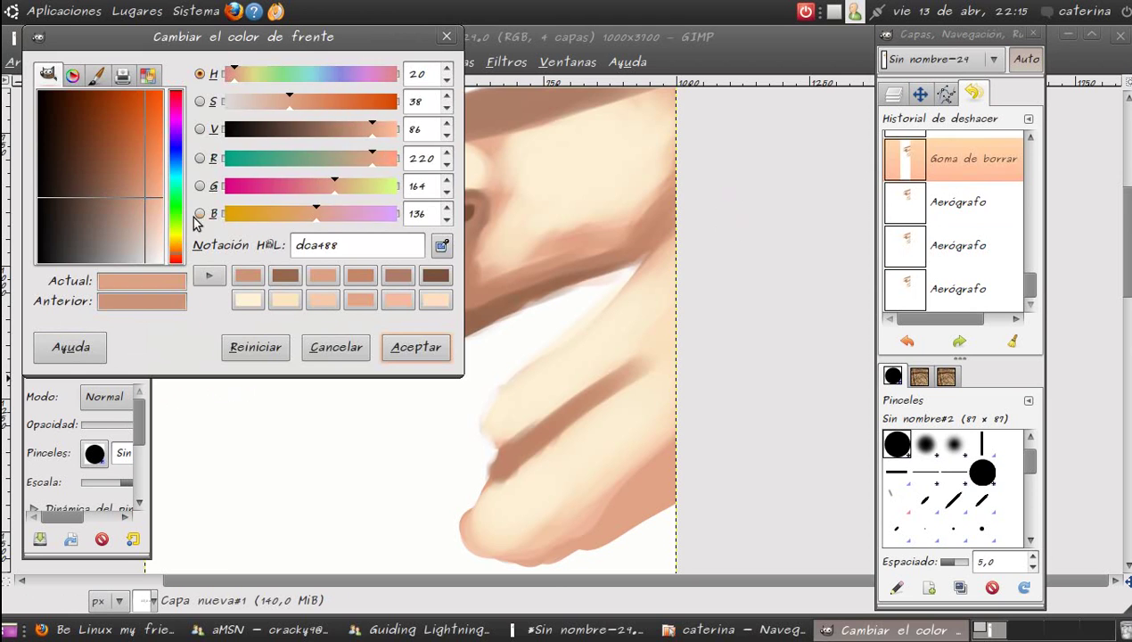
{"action": "left_click", "coordinate": [412, 346]}
{"action": "mouse_move", "coordinate": [538, 458]}
{"action": "left_mouse_down"}
{"action": "mouse_move", "coordinate": [606, 442]}
{"action": "mouse_move", "coordinate": [572, 435]}
{"action": "mouse_move", "coordinate": [635, 388]}
{"action": "left_mouse_up"}
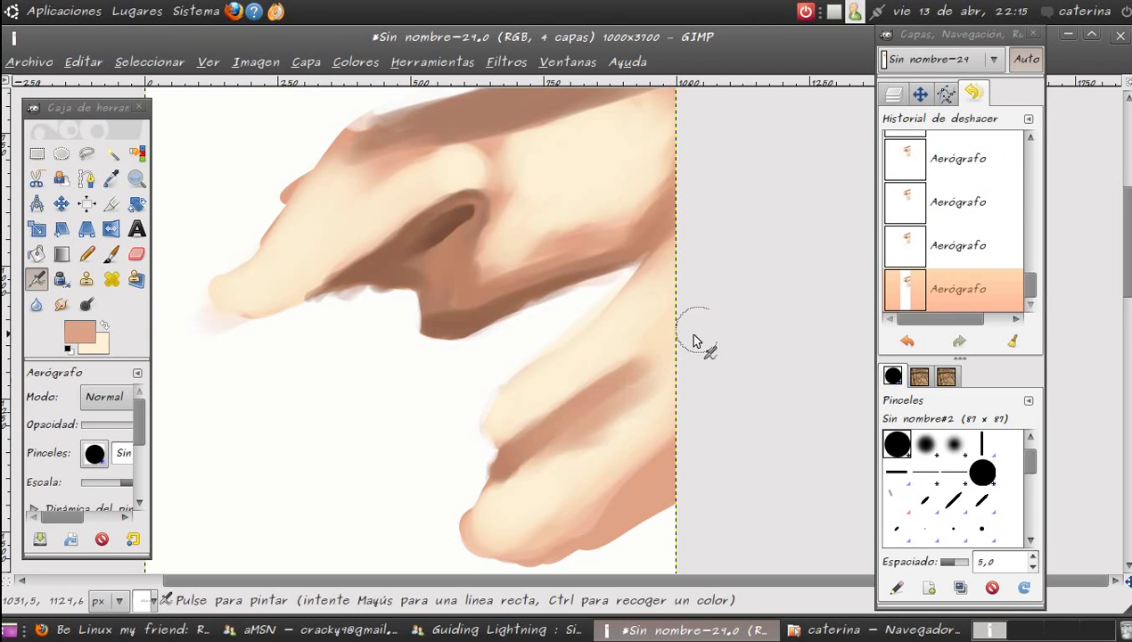
- Undo the last two airbrush strokes and spray the lower crease shadow again
{"action": "left_click", "coordinate": [939, 242]}
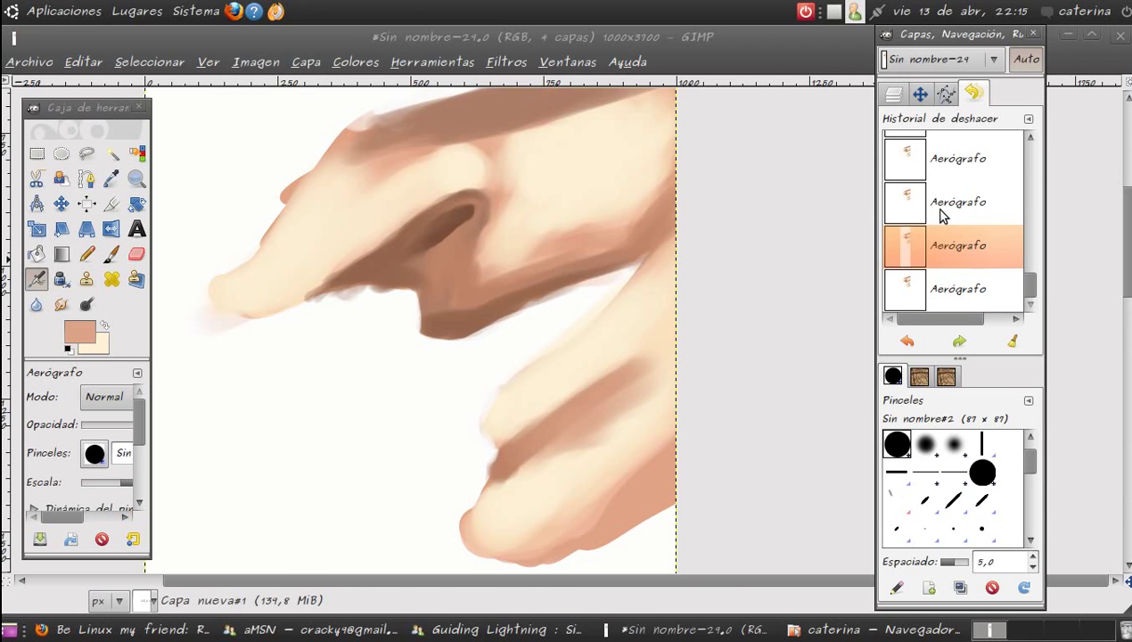
{"action": "left_click", "coordinate": [900, 203]}
{"action": "left_click", "coordinate": [598, 432]}
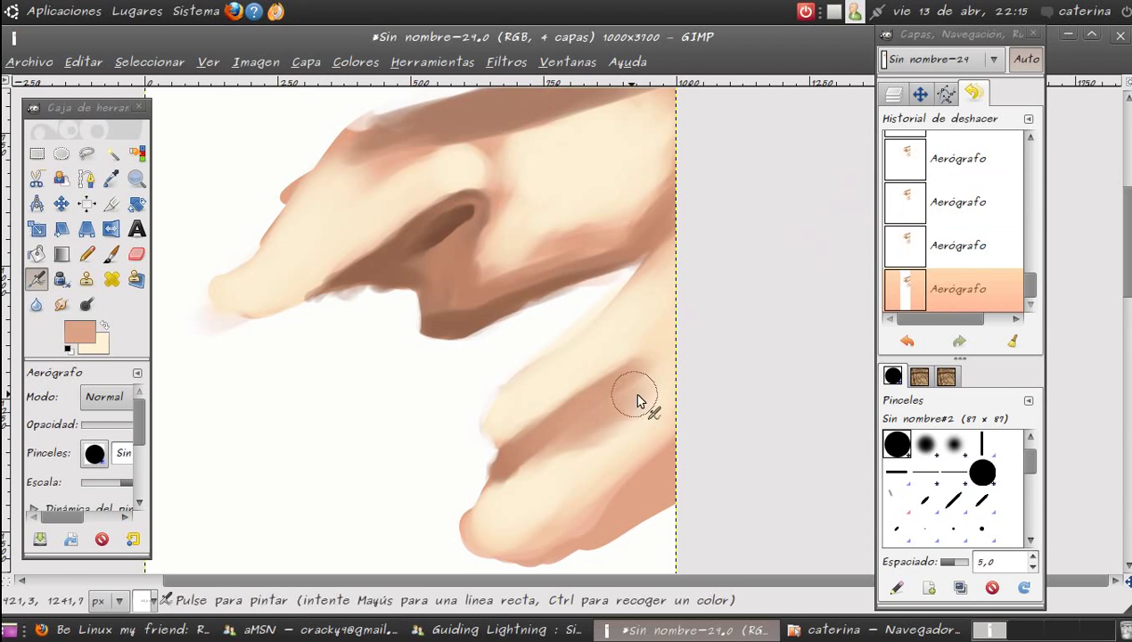
- Choose a darker skin tone from the colour history and airbrush it along the underside of the lowest finger at the canvas edge
{"action": "left_click", "coordinate": [919, 94]}
{"action": "mouse_move", "coordinate": [932, 325]}
{"action": "left_mouse_down"}
{"action": "mouse_move", "coordinate": [920, 323]}
{"action": "mouse_move", "coordinate": [934, 324]}
{"action": "left_mouse_up"}
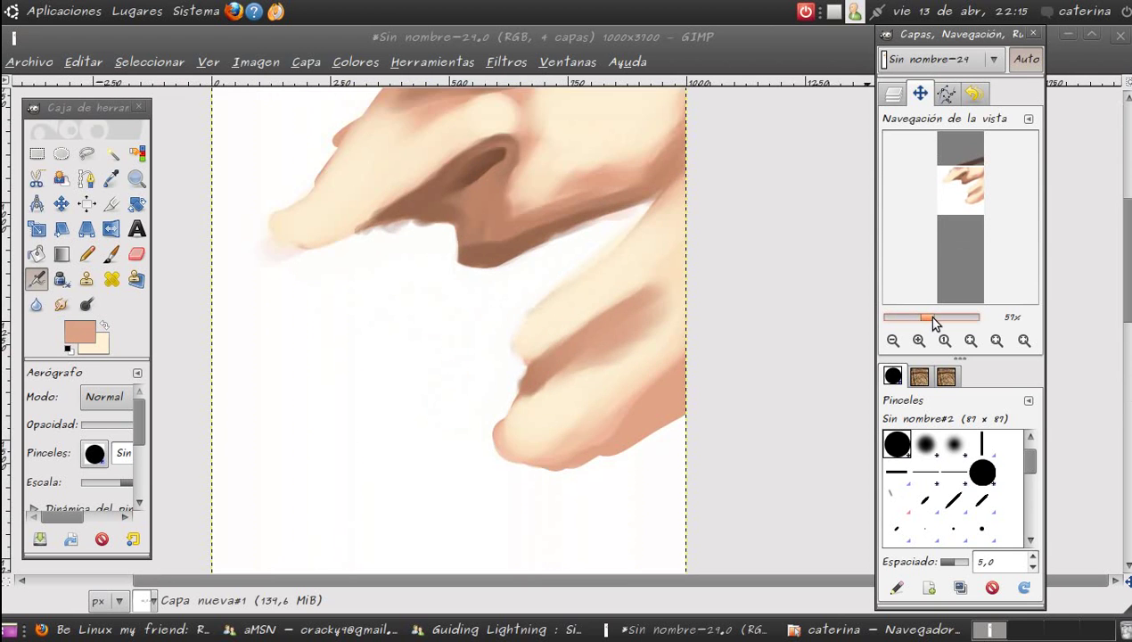
{"action": "left_click_drag", "start_coordinate": [957, 169], "coordinate": [964, 161]}
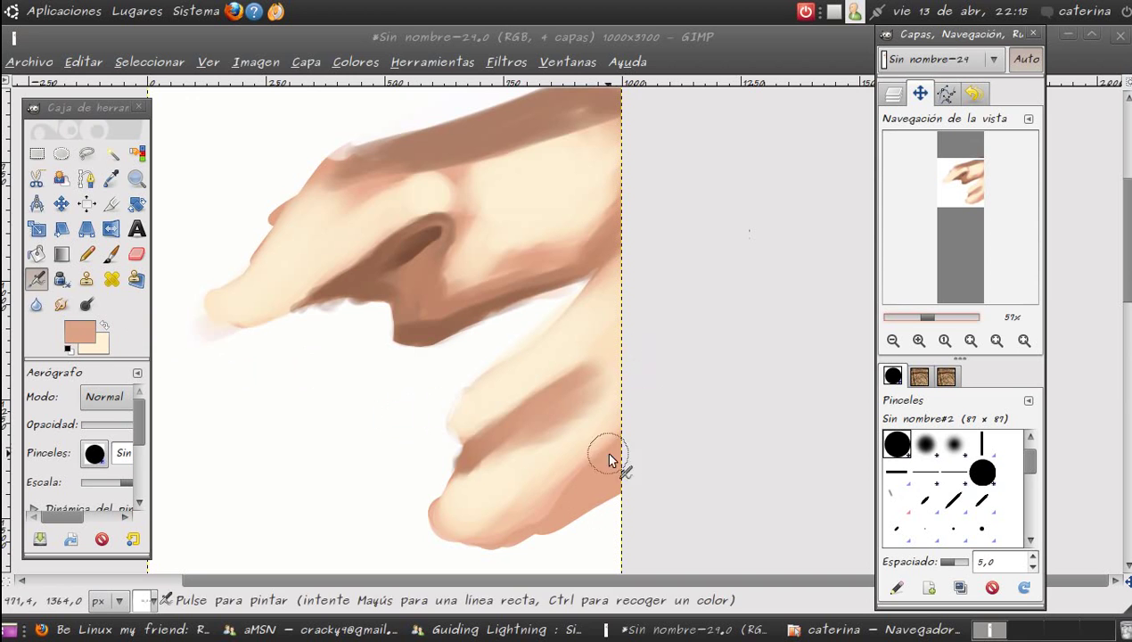
{"action": "left_click_drag", "start_coordinate": [629, 435], "coordinate": [621, 453]}
{"action": "left_click", "coordinate": [80, 332]}
{"action": "left_click", "coordinate": [293, 276]}
{"action": "left_click", "coordinate": [413, 347]}
{"action": "left_click_drag", "start_coordinate": [614, 444], "coordinate": [586, 491]}
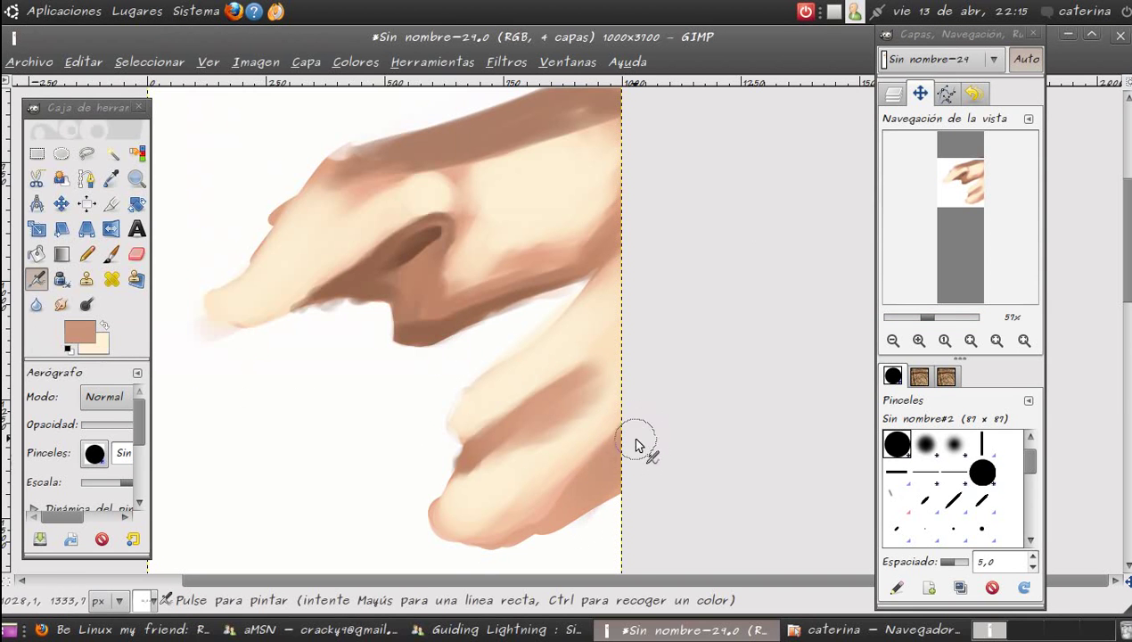
- Apply a colour balance to the hand layer, setting the midtones' Cyan–Red level to -36
{"action": "left_click_drag", "start_coordinate": [971, 192], "coordinate": [966, 193]}
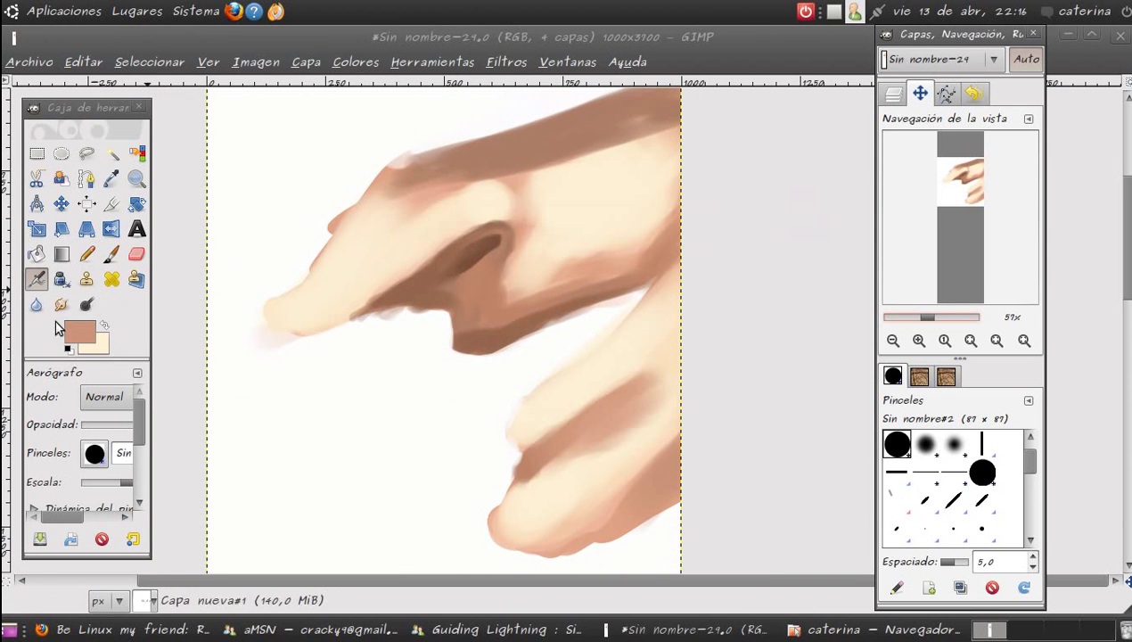
{"action": "left_click", "coordinate": [355, 62]}
{"action": "left_click", "coordinate": [396, 87]}
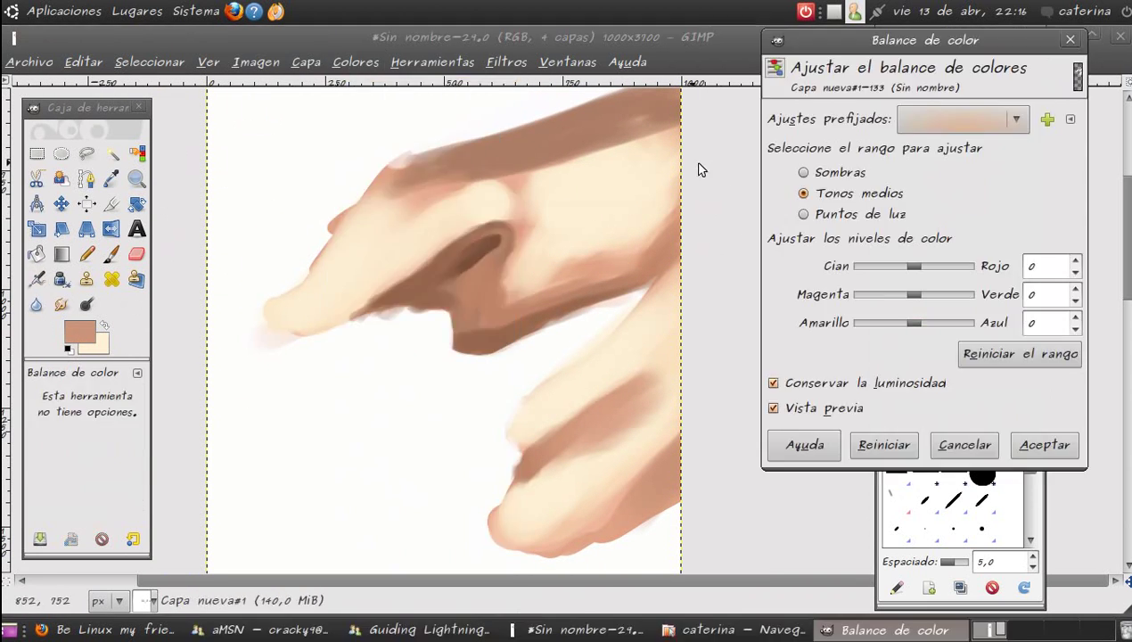
{"action": "left_click_drag", "start_coordinate": [919, 260], "coordinate": [900, 272]}
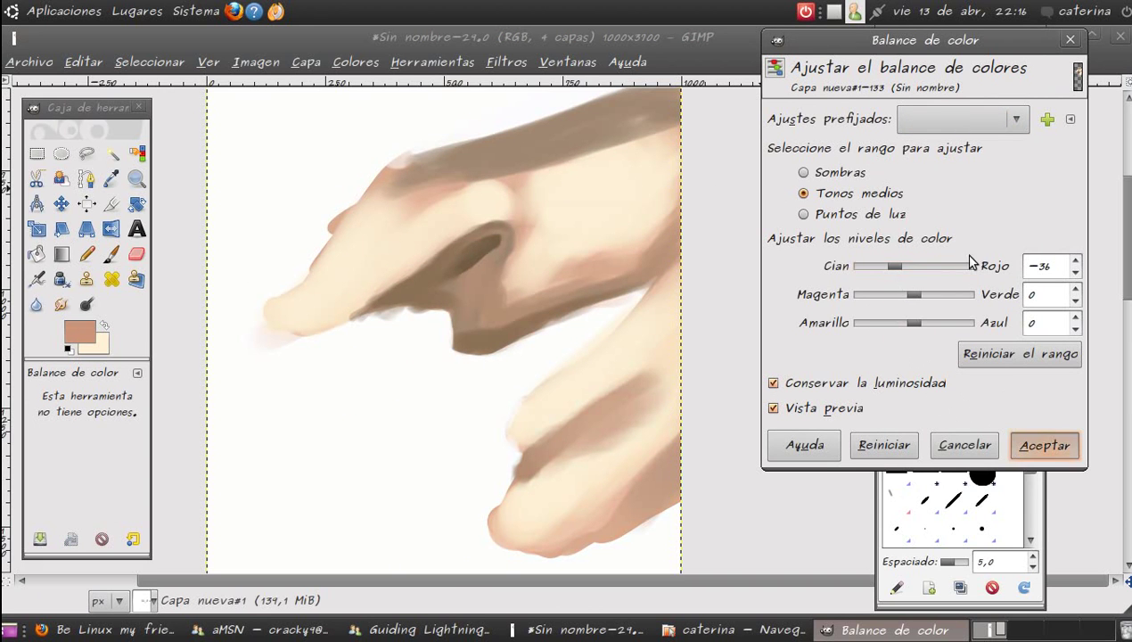
{"action": "key", "text": "Return"}
- Make the Capa nueva sketch layer visible over the painted hand
{"action": "left_click_drag", "start_coordinate": [969, 184], "coordinate": [972, 191]}
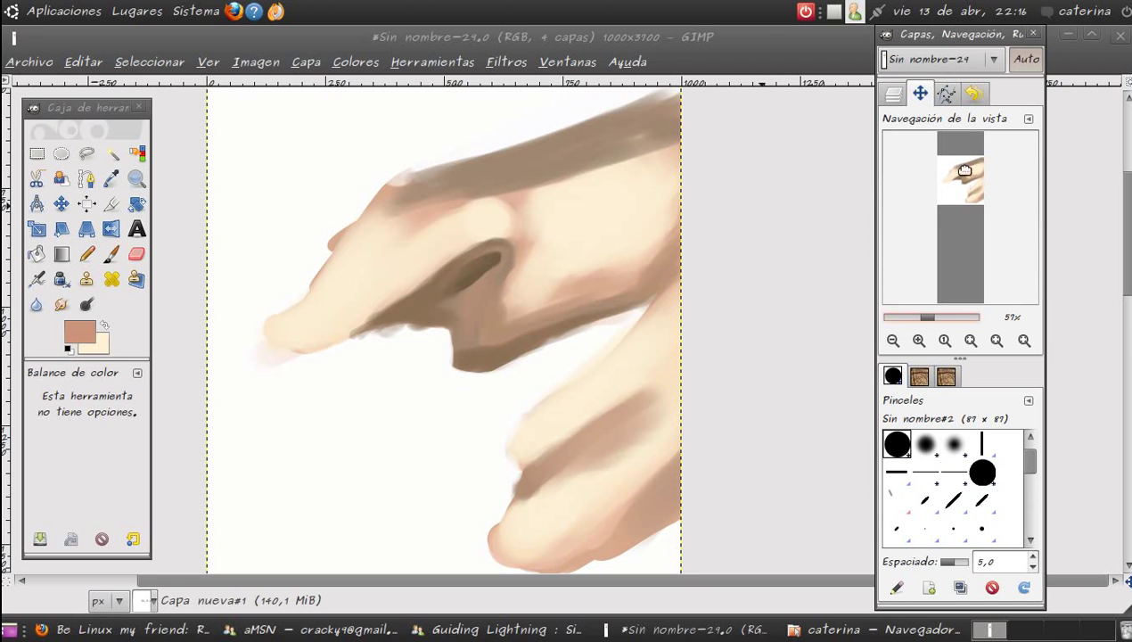
{"action": "left_click", "coordinate": [892, 94]}
{"action": "left_click", "coordinate": [895, 284]}
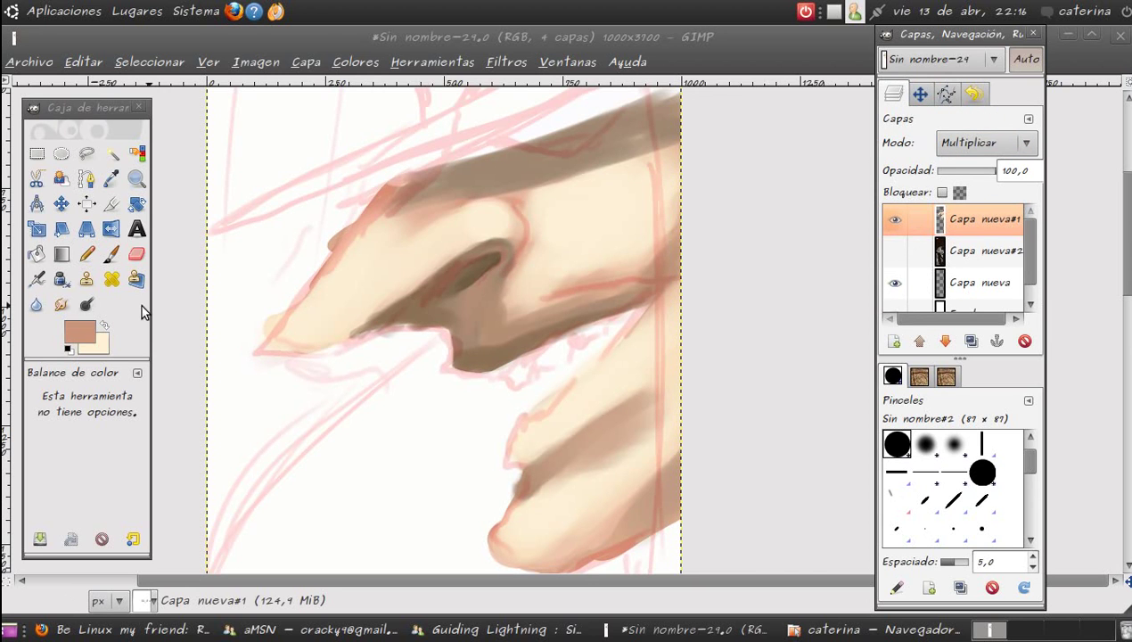
- Set the foreground to black (000000) and paint a crescent shape on the hand's upper edge with the Circle (19) brush
{"action": "left_click", "coordinate": [80, 331]}
{"action": "left_click_drag", "start_coordinate": [131, 222], "coordinate": [35, 208]}
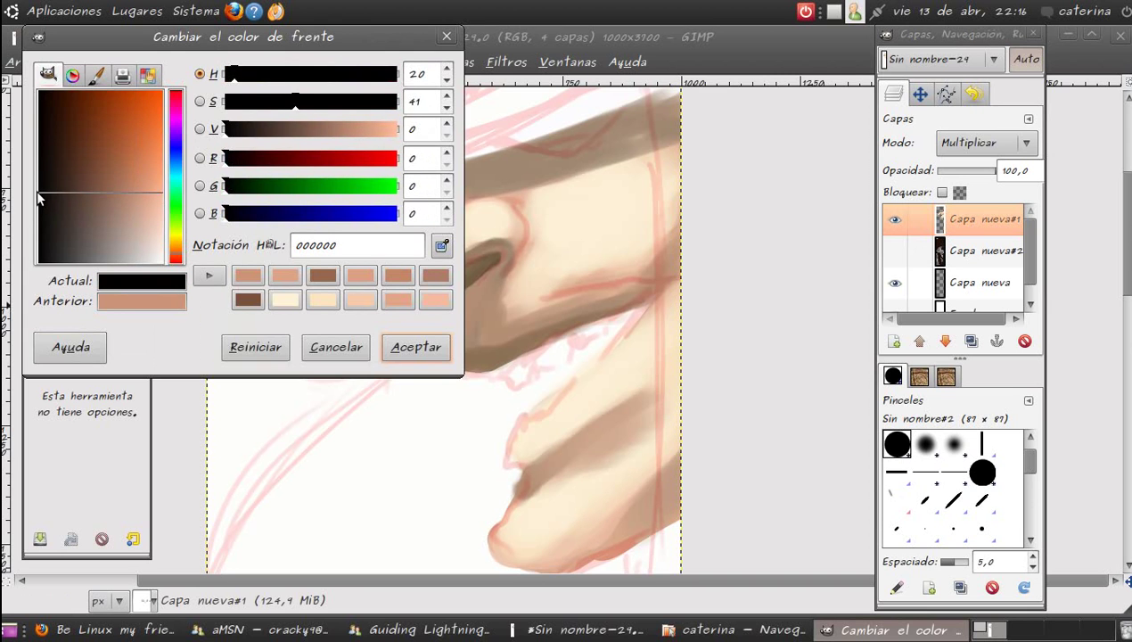
{"action": "left_click", "coordinate": [410, 346]}
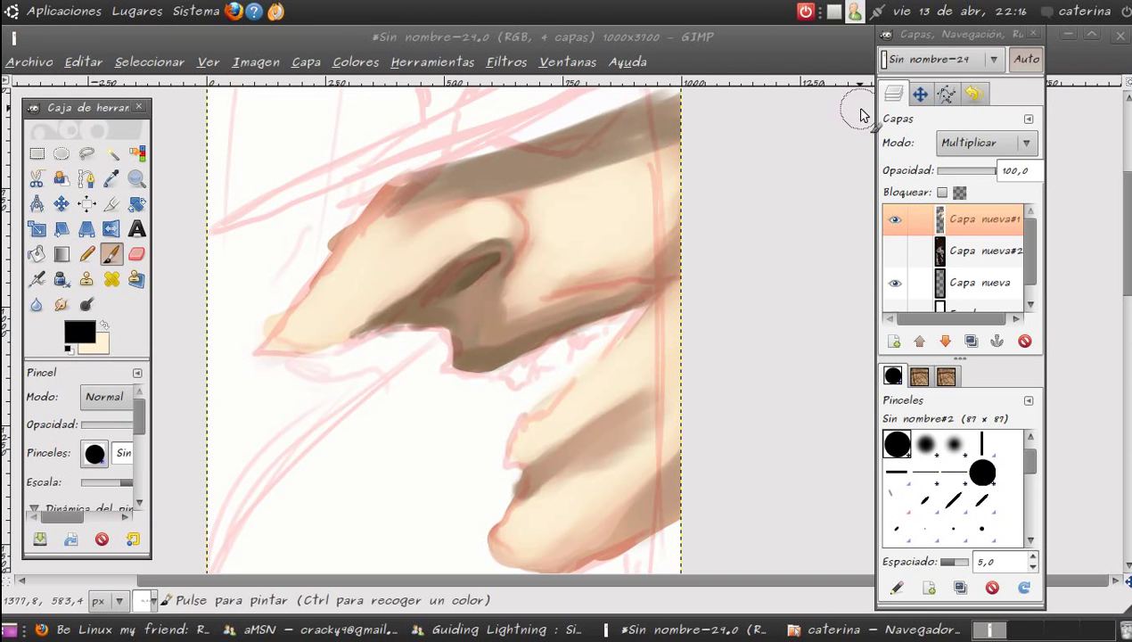
{"action": "left_click", "coordinate": [920, 94]}
{"action": "left_click_drag", "start_coordinate": [959, 187], "coordinate": [958, 180]}
{"action": "scroll", "coordinate": [934, 472], "scroll_direction": "down", "scroll_amount": 3}
{"action": "left_click", "coordinate": [953, 491]}
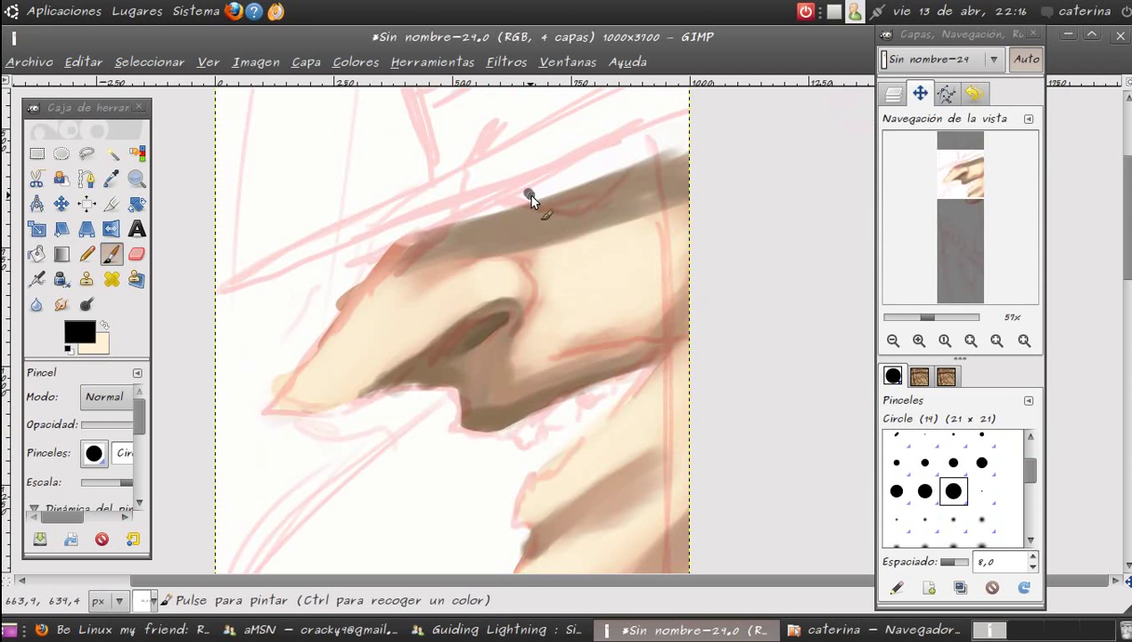
{"action": "left_click_drag", "start_coordinate": [537, 195], "coordinate": [548, 200]}
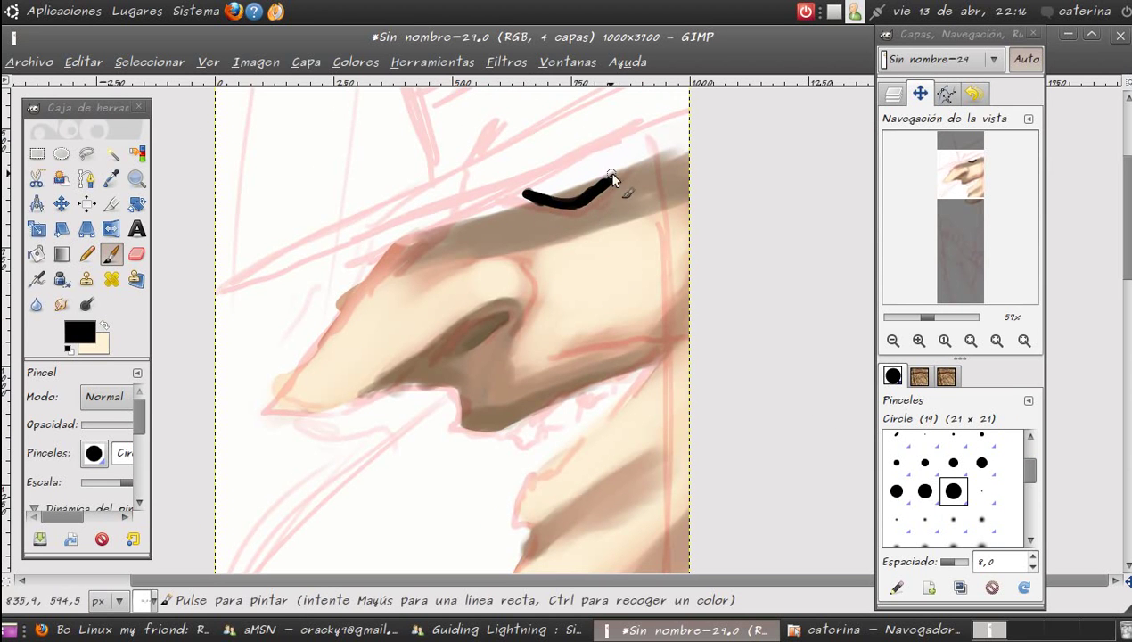
{"action": "left_click_drag", "start_coordinate": [624, 148], "coordinate": [631, 141]}
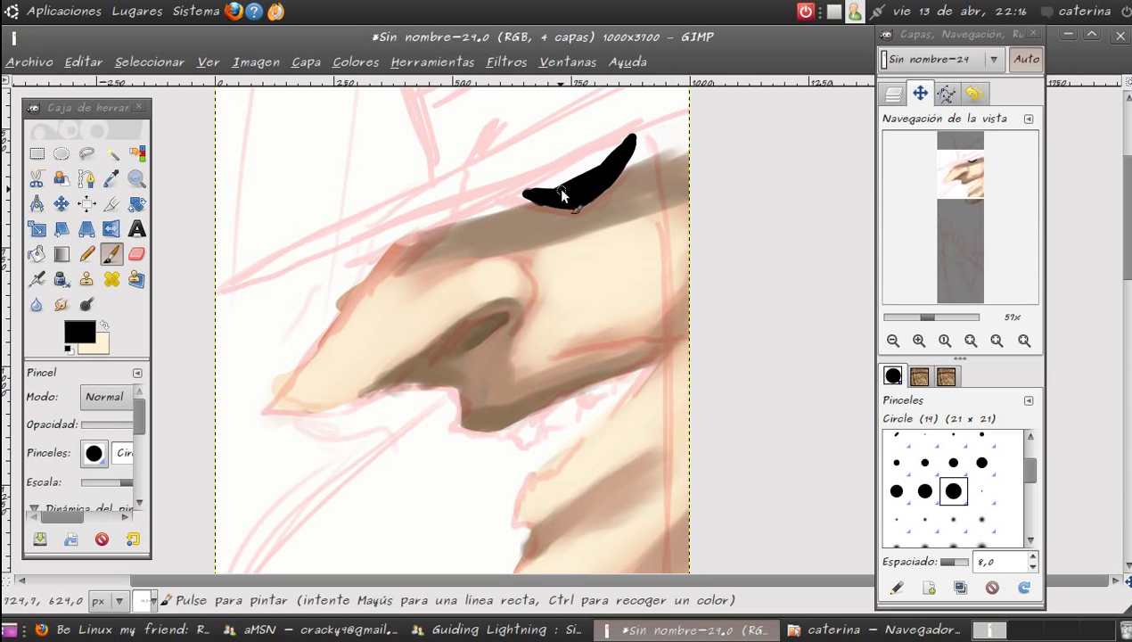
- Hide the Capa nueva sketch layer to check the painting and show it again
{"action": "left_click", "coordinate": [894, 93]}
{"action": "left_click", "coordinate": [896, 284]}
{"action": "left_click", "coordinate": [895, 283]}
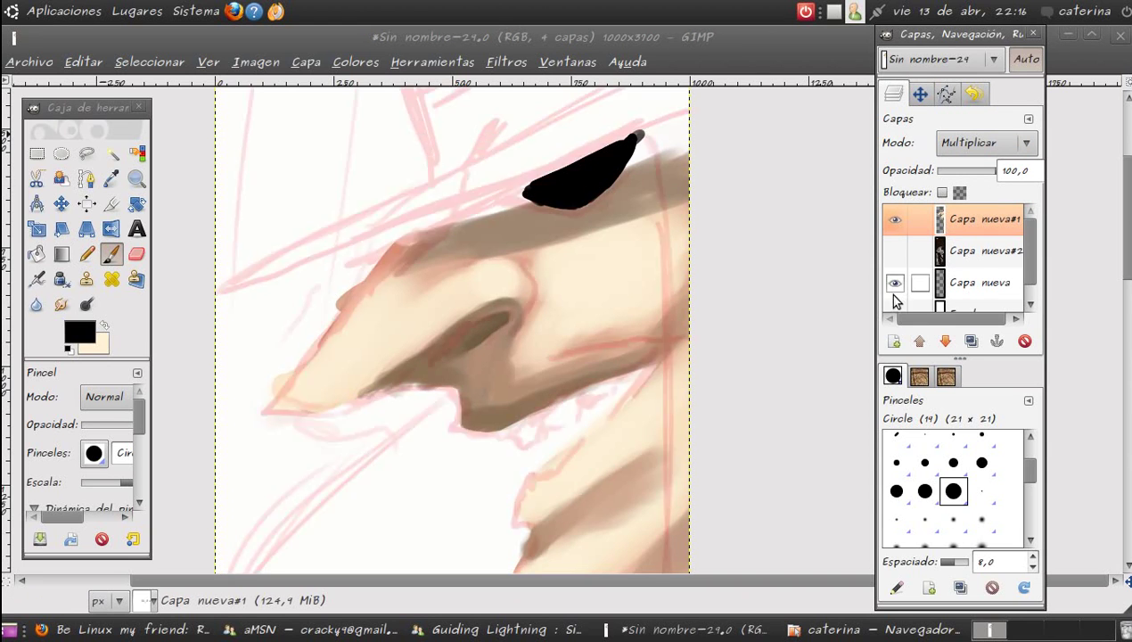
{"action": "left_click", "coordinate": [80, 331]}
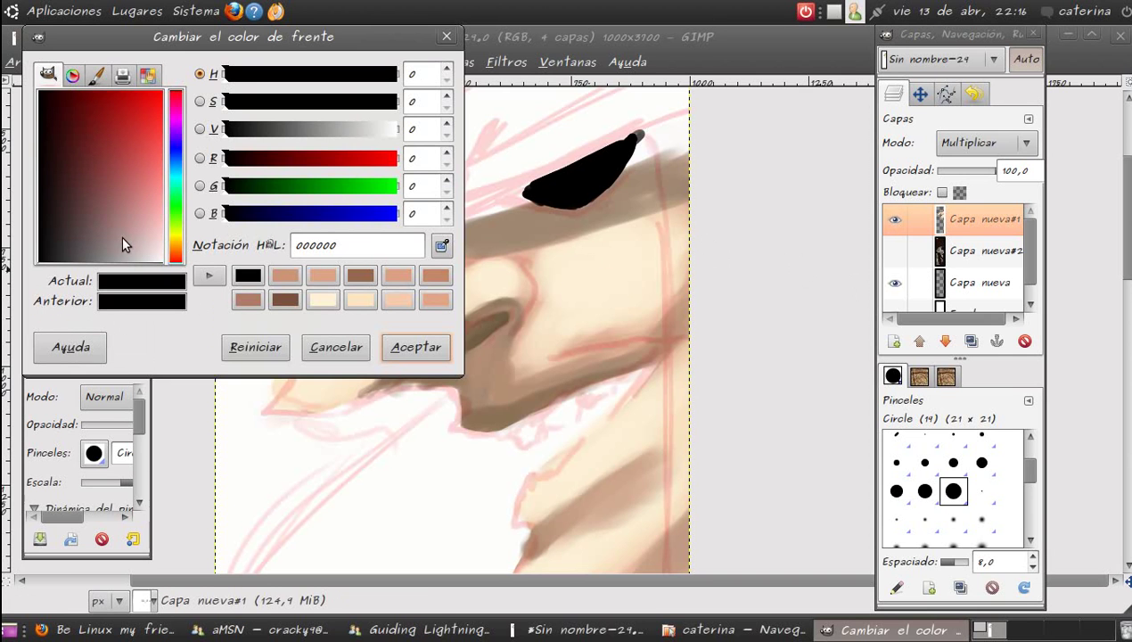
{"action": "left_click", "coordinate": [249, 275]}
{"action": "left_click_drag", "start_coordinate": [43, 245], "coordinate": [46, 213]}
{"action": "left_click", "coordinate": [355, 344]}
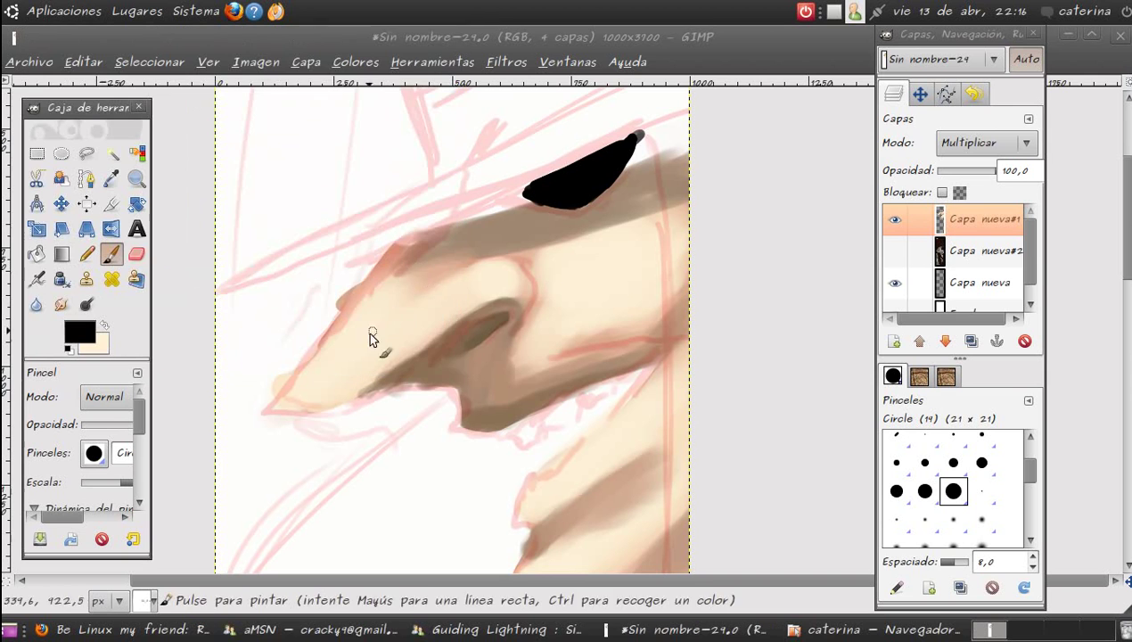
{"action": "left_click", "coordinate": [973, 93]}
{"action": "left_click", "coordinate": [958, 202]}
{"action": "left_click", "coordinate": [960, 160]}
{"action": "left_click", "coordinate": [980, 246]}
{"action": "left_click", "coordinate": [979, 287]}
- Set the foreground to 2a1d1d and shade the black crescent's lower edge with the Sin nombre#10 (41 x 41) brush
{"action": "left_click", "coordinate": [78, 335]}
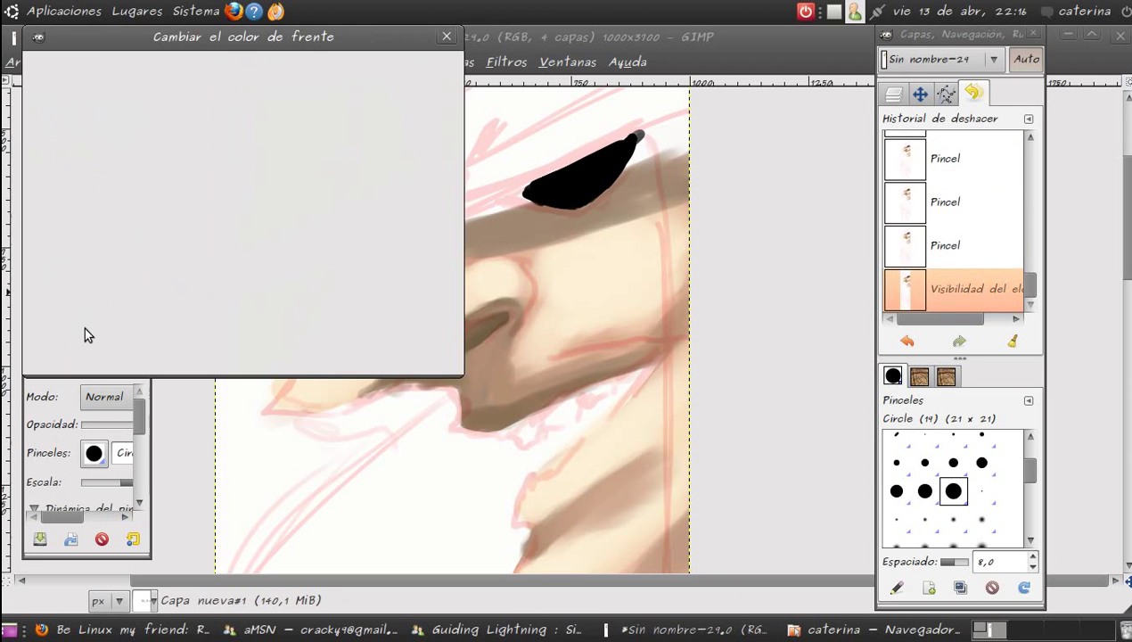
{"action": "left_click_drag", "start_coordinate": [46, 238], "coordinate": [58, 211]}
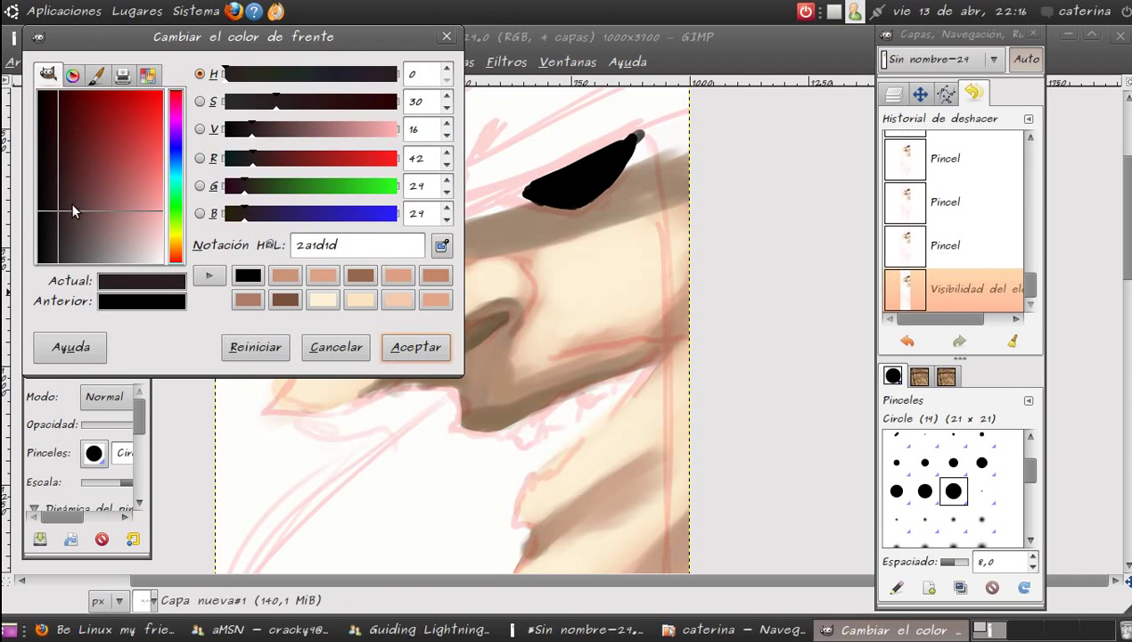
{"action": "left_click", "coordinate": [416, 347]}
{"action": "scroll", "coordinate": [1021, 466], "scroll_direction": "up", "scroll_amount": 3}
{"action": "left_click", "coordinate": [897, 444]}
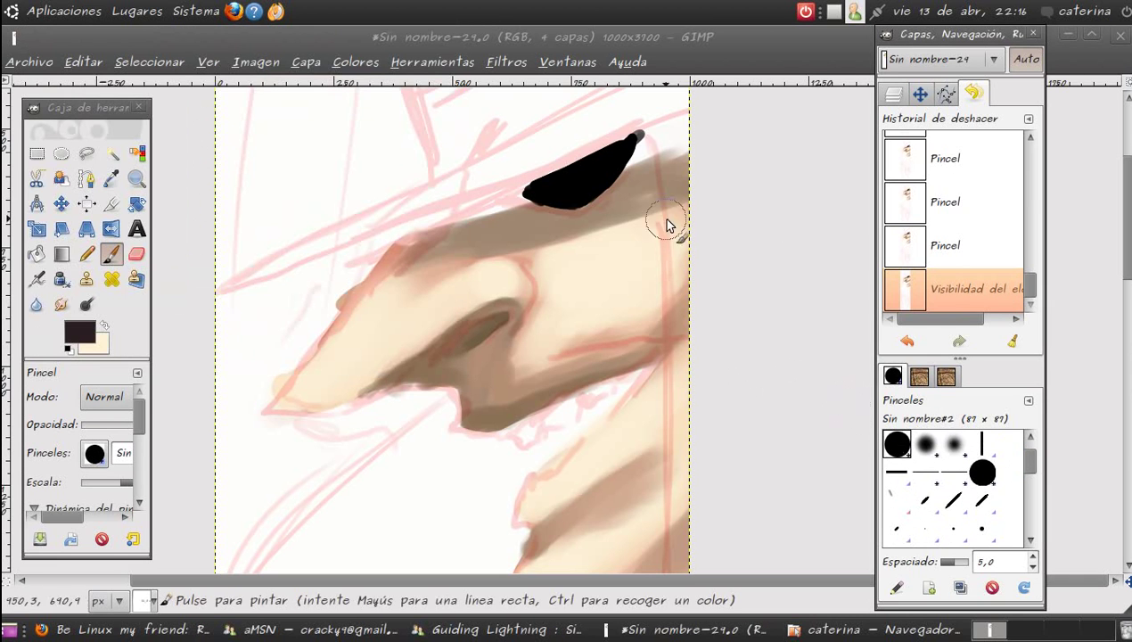
{"action": "scroll", "coordinate": [956, 463], "scroll_direction": "down", "scroll_amount": 2}
{"action": "left_click", "coordinate": [926, 471]}
{"action": "left_click_drag", "start_coordinate": [636, 139], "coordinate": [599, 189]}
{"action": "left_click_drag", "start_coordinate": [612, 168], "coordinate": [580, 203]}
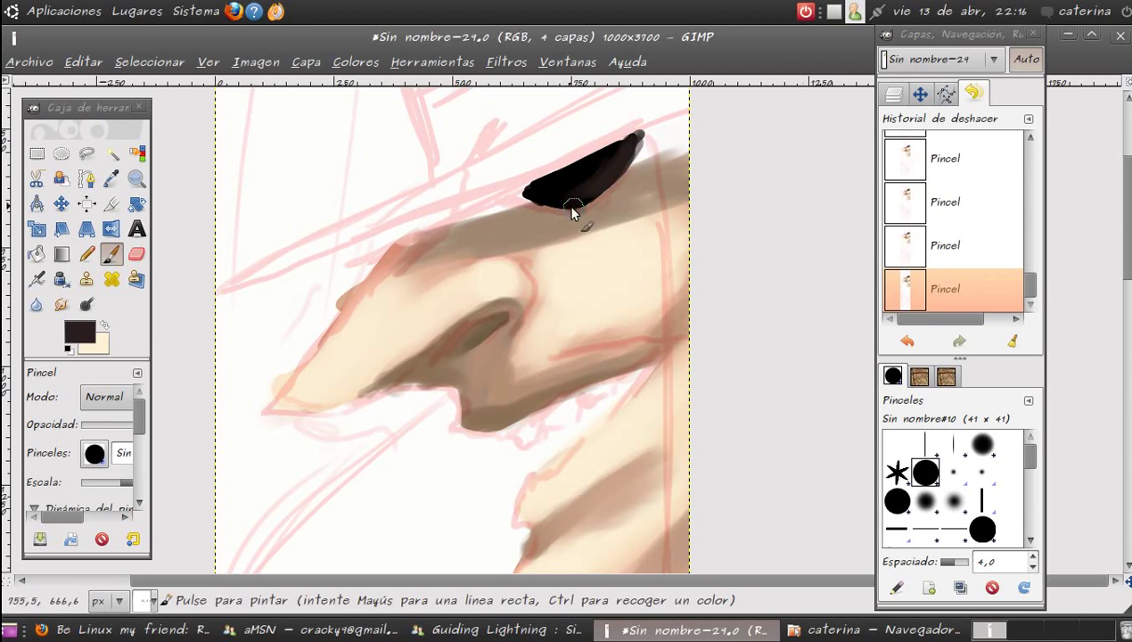
- Pick a lighter purplish brown foreground and paint the crescent's lower rim, finishing with the Circle (19) brush
{"action": "left_click", "coordinate": [79, 332]}
{"action": "left_click", "coordinate": [75, 211]}
{"action": "left_click", "coordinate": [415, 347]}
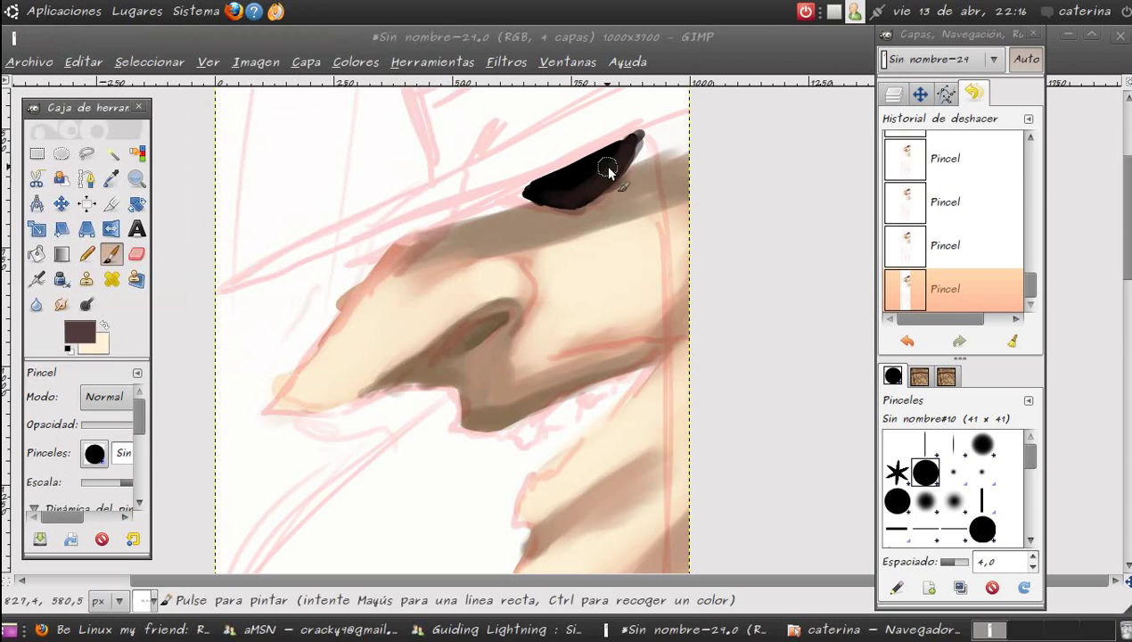
{"action": "scroll", "coordinate": [1034, 462], "scroll_direction": "down", "scroll_amount": 2}
{"action": "left_click", "coordinate": [953, 515]}
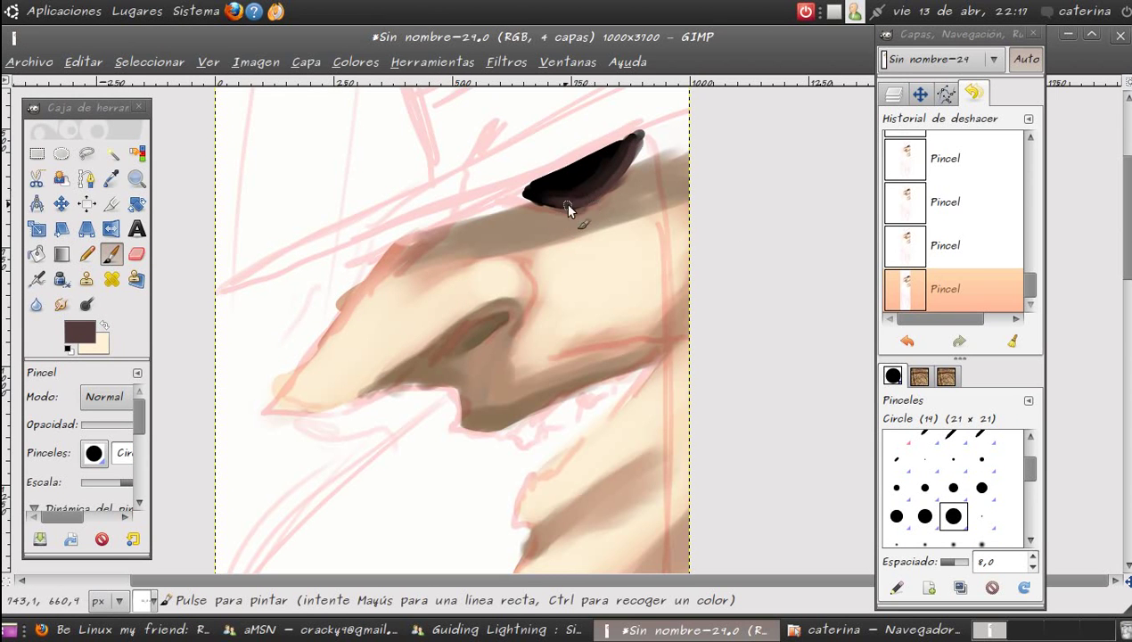
- Show the Capa nueva#2 layer and set the Capa nueva#1 layer's blend mode to Normal
{"action": "left_click", "coordinate": [893, 93]}
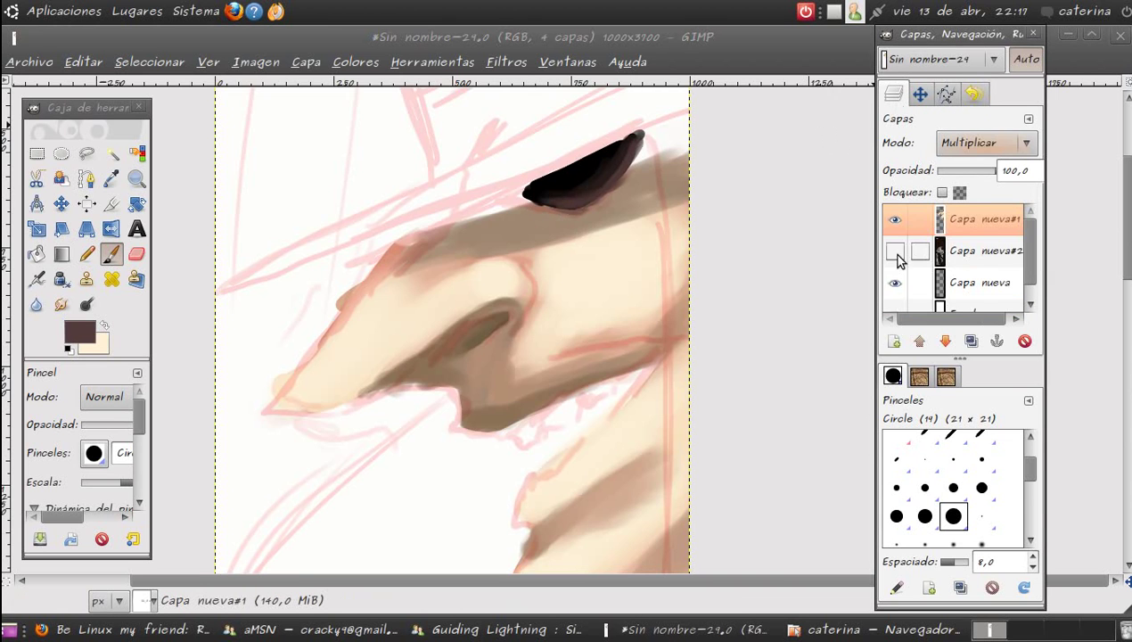
{"action": "left_click", "coordinate": [895, 251]}
{"action": "left_click", "coordinate": [985, 142]}
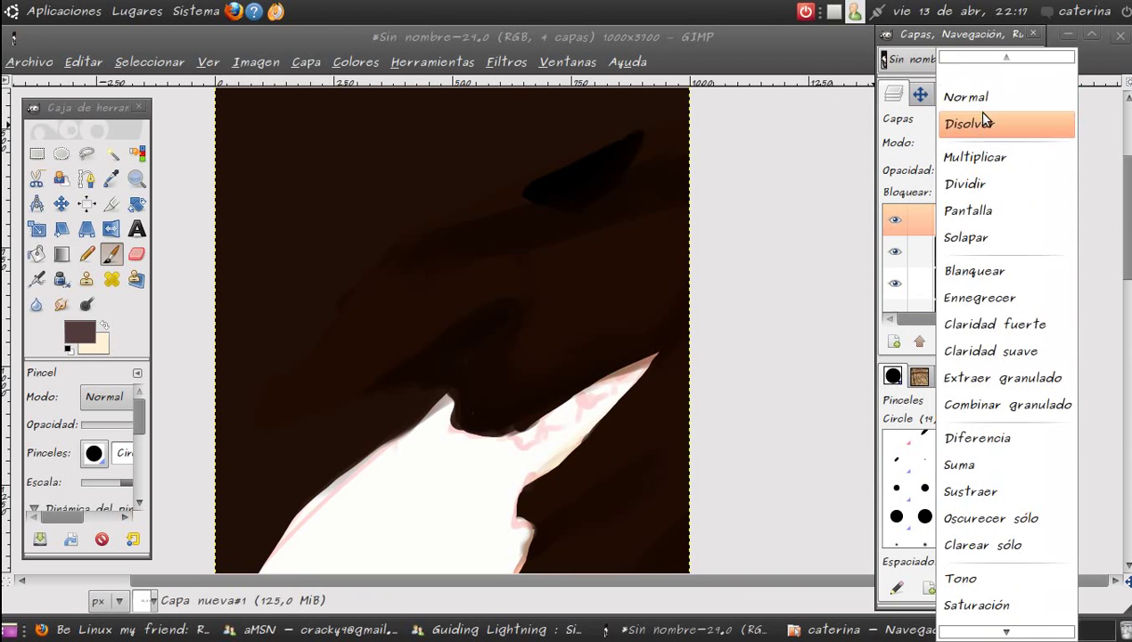
{"action": "left_click", "coordinate": [958, 96]}
{"action": "left_click", "coordinate": [547, 204]}
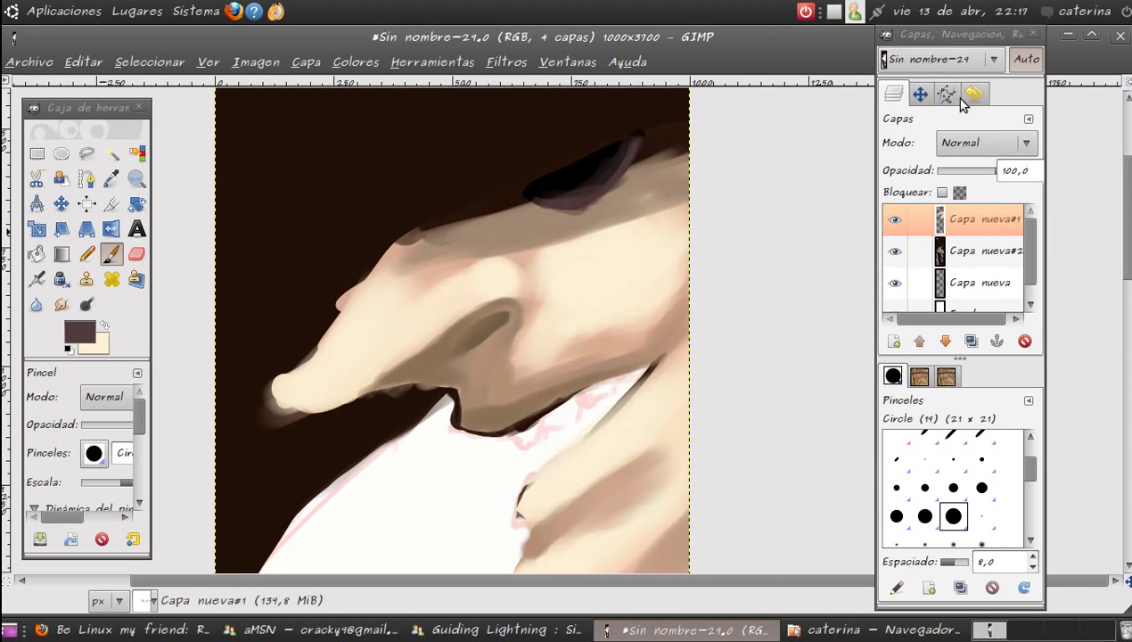
- Switch the foreground to the recently used very dark brown and touch up the inside of the crescent
{"action": "left_click", "coordinate": [920, 93]}
{"action": "left_click_drag", "start_coordinate": [947, 317], "coordinate": [918, 322]}
{"action": "left_click_drag", "start_coordinate": [950, 198], "coordinate": [933, 212]}
{"action": "left_click_drag", "start_coordinate": [920, 320], "coordinate": [932, 318]}
{"action": "left_click_drag", "start_coordinate": [966, 193], "coordinate": [968, 136]}
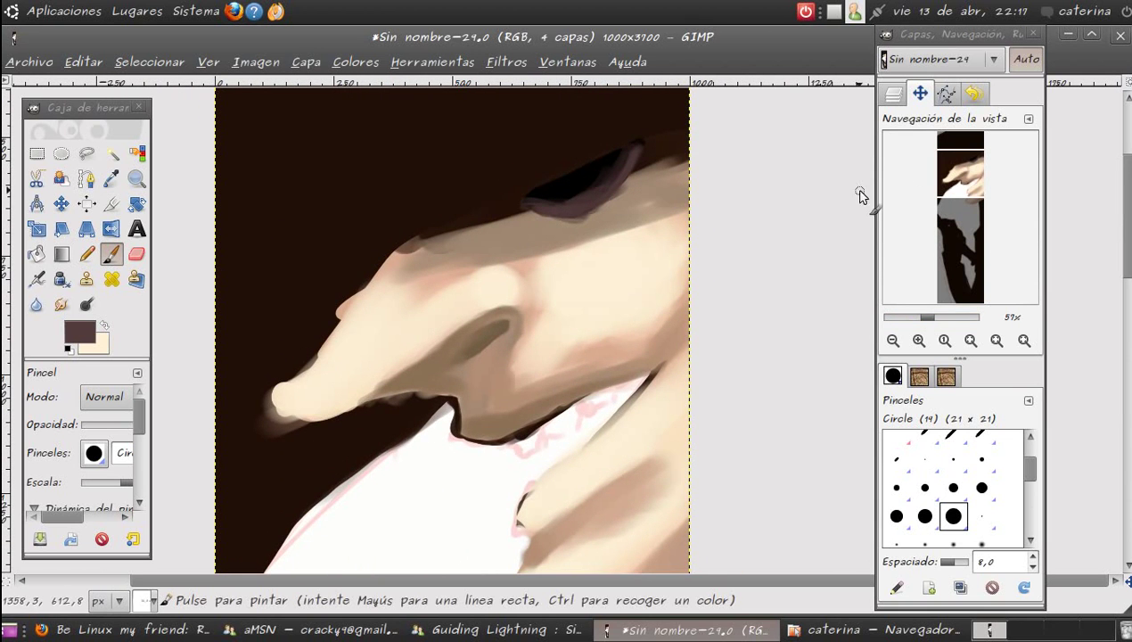
{"action": "left_click", "coordinate": [79, 333]}
{"action": "left_click", "coordinate": [283, 281]}
{"action": "left_click", "coordinate": [417, 344]}
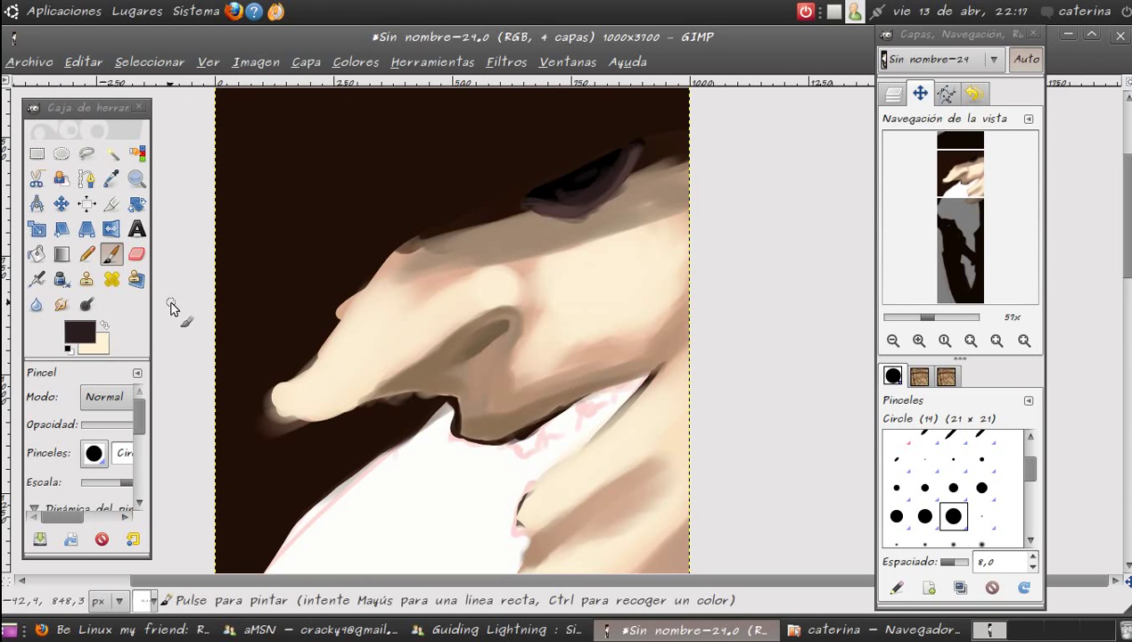
- Set the foreground colour to the grey-brown 8a7467
{"action": "left_click", "coordinate": [79, 334]}
{"action": "left_click", "coordinate": [285, 278]}
{"action": "left_click_drag", "start_coordinate": [96, 233], "coordinate": [109, 225]}
{"action": "left_click", "coordinate": [176, 257]}
{"action": "left_click_drag", "start_coordinate": [177, 257], "coordinate": [106, 226]}
{"action": "left_click_drag", "start_coordinate": [175, 257], "coordinate": [177, 252]}
{"action": "left_click", "coordinate": [416, 347]}
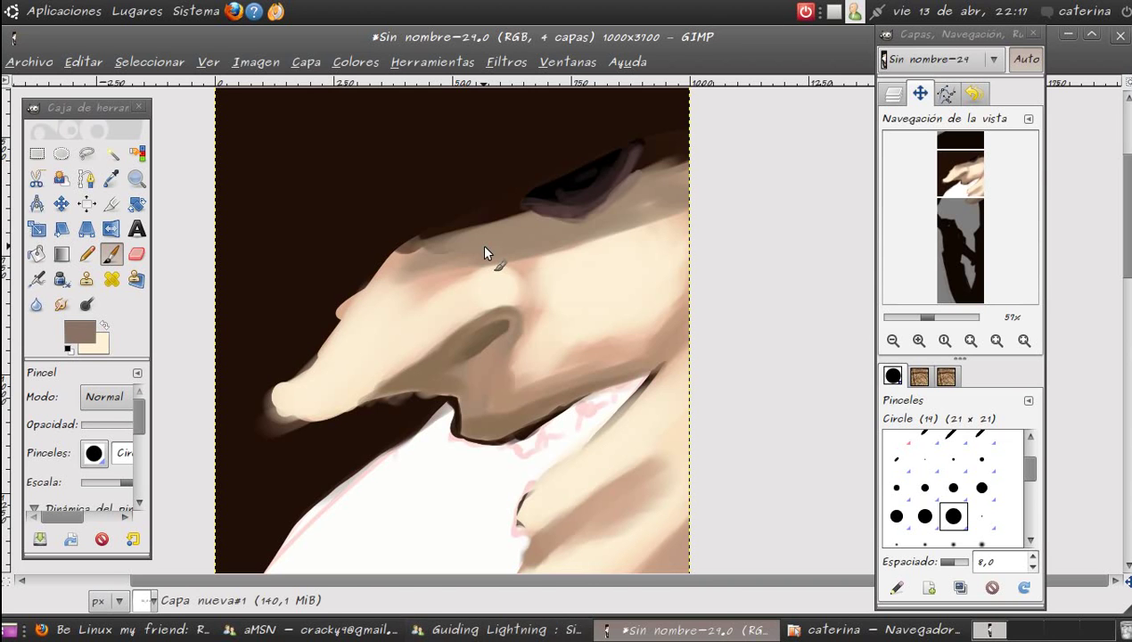
- Try pink d5a491 brush strokes along the crescent's lower edge and undo them
{"action": "left_click", "coordinate": [79, 331]}
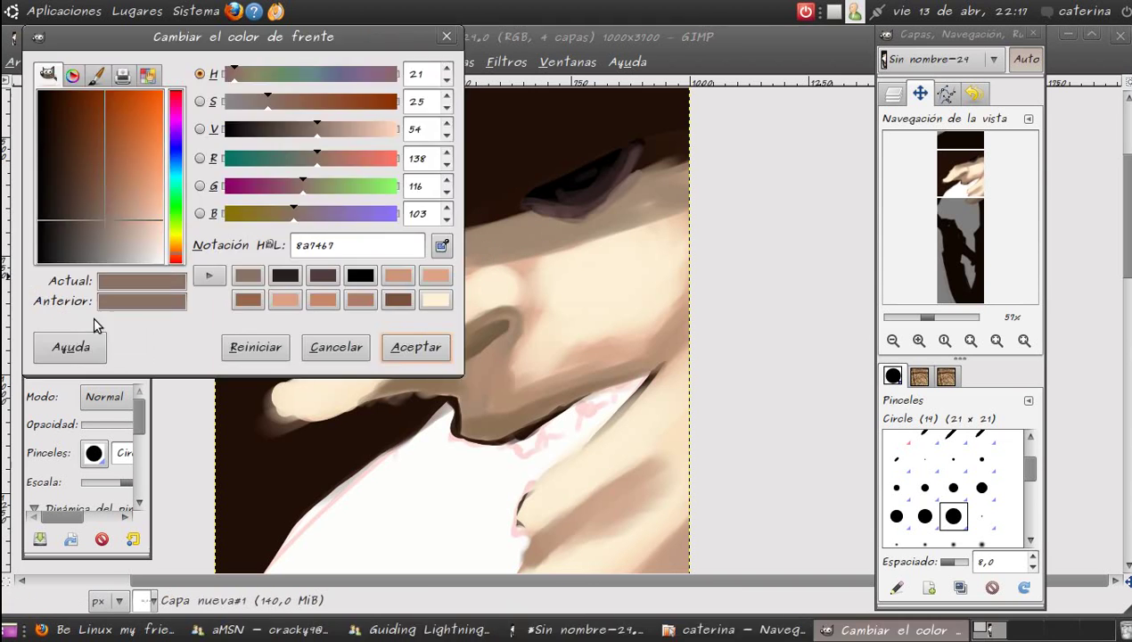
{"action": "left_click", "coordinate": [132, 201]}
{"action": "left_click_drag", "start_coordinate": [132, 200], "coordinate": [141, 205]}
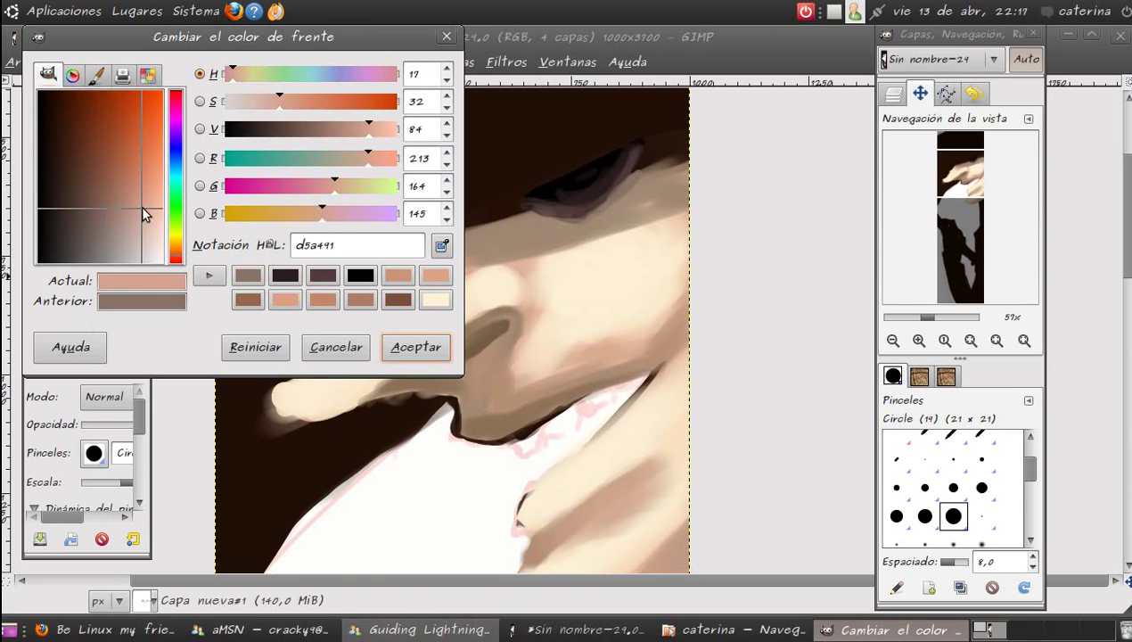
{"action": "left_click", "coordinate": [415, 347]}
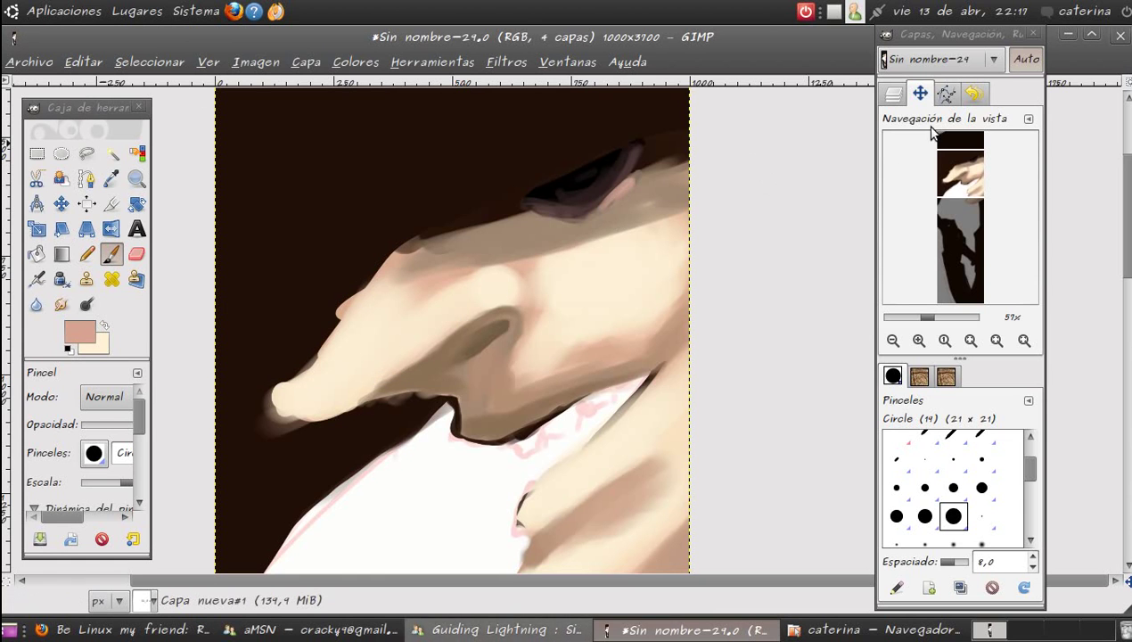
{"action": "left_click", "coordinate": [972, 96]}
{"action": "left_click", "coordinate": [966, 201]}
- Set the foreground to a reddish brown and paint a rim on the skin along the crescent's lower edge
{"action": "left_click", "coordinate": [82, 330]}
{"action": "mouse_move", "coordinate": [113, 193]}
{"action": "left_mouse_down"}
{"action": "mouse_move", "coordinate": [106, 161]}
{"action": "mouse_move", "coordinate": [124, 187]}
{"action": "left_mouse_up"}
{"action": "left_click", "coordinate": [433, 350]}
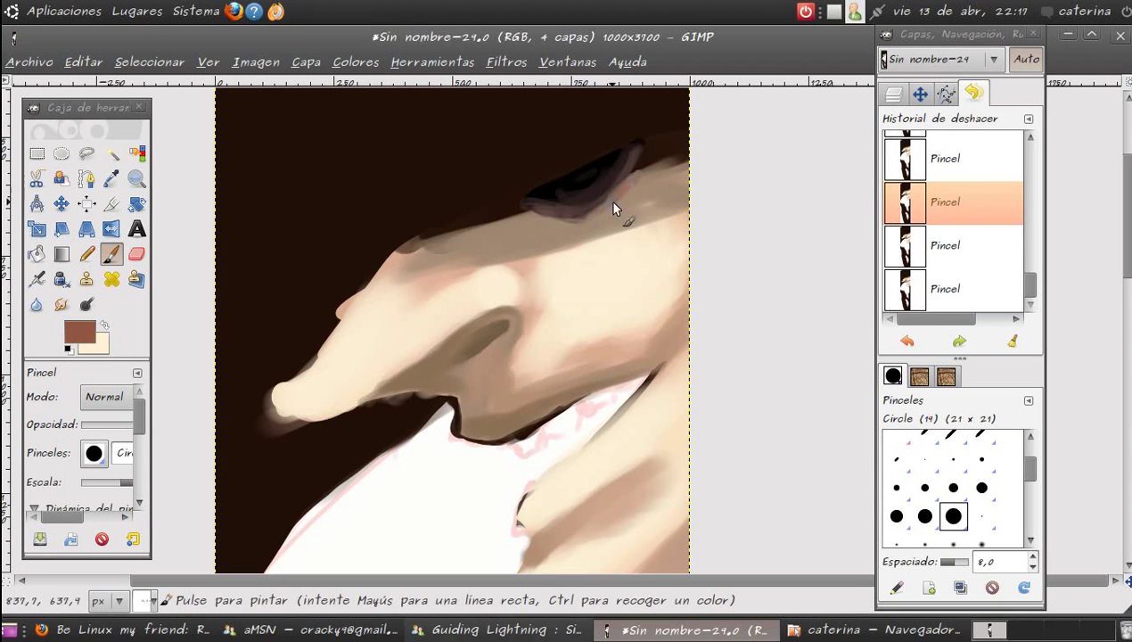
{"action": "left_click_drag", "start_coordinate": [622, 185], "coordinate": [635, 181]}
{"action": "left_click_drag", "start_coordinate": [534, 218], "coordinate": [607, 209]}
- Set the foreground colour to the saturated brown 834127
{"action": "left_click", "coordinate": [86, 339]}
{"action": "left_click", "coordinate": [93, 194]}
{"action": "left_click_drag", "start_coordinate": [98, 162], "coordinate": [103, 149]}
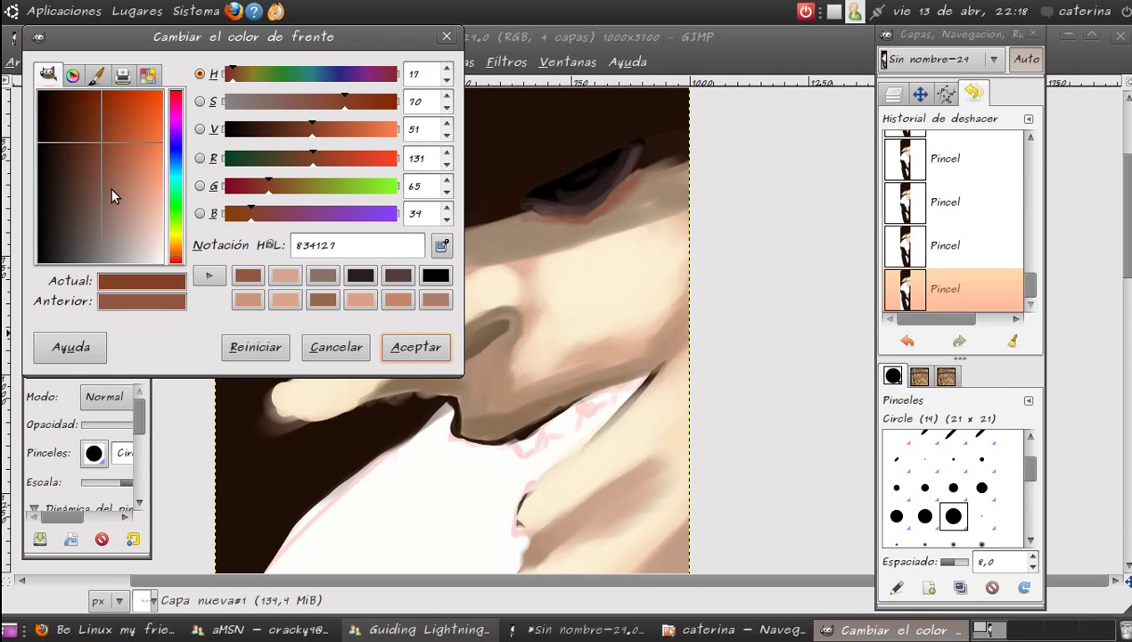
{"action": "left_click", "coordinate": [415, 347]}
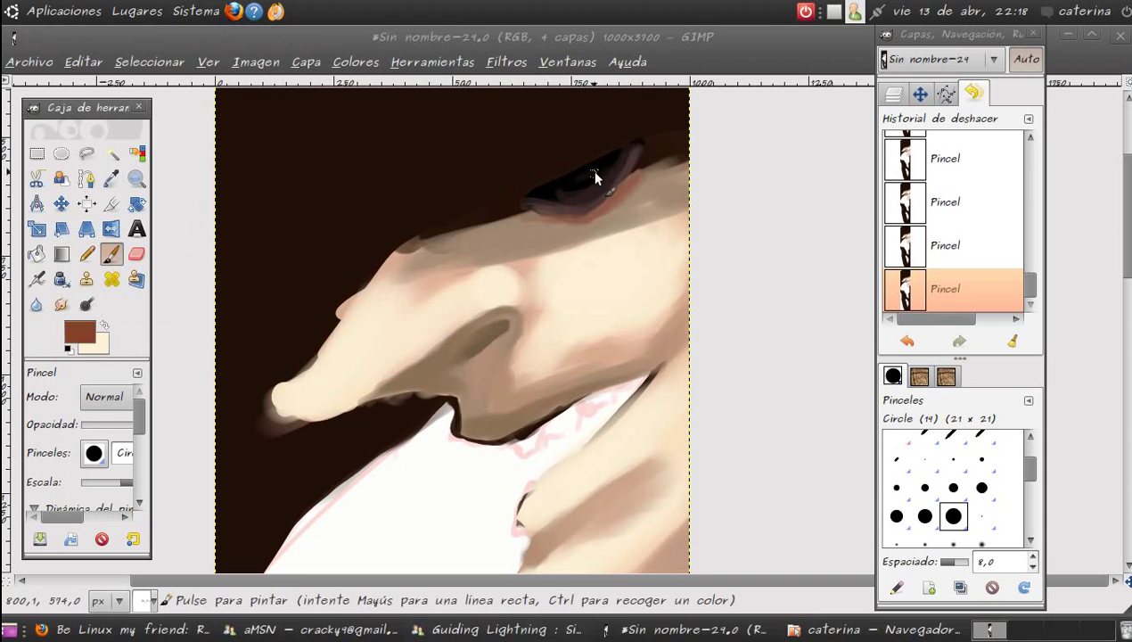
- Step back through the undo history to an earlier brush stroke
{"action": "left_click", "coordinate": [928, 245]}
{"action": "left_click", "coordinate": [938, 165]}
{"action": "left_click", "coordinate": [966, 135]}
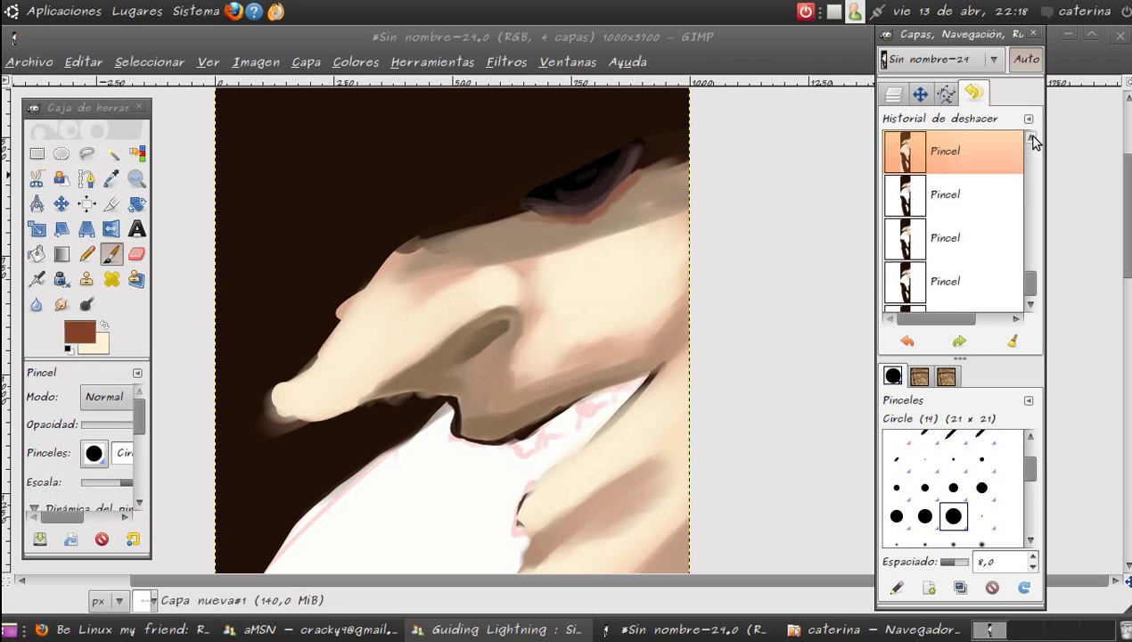
- Switch to the aMSN chat, send "LOOOOOOOOOOOL" in the first contact's conversation, and return to GIMP
{"action": "left_click", "coordinate": [514, 628]}
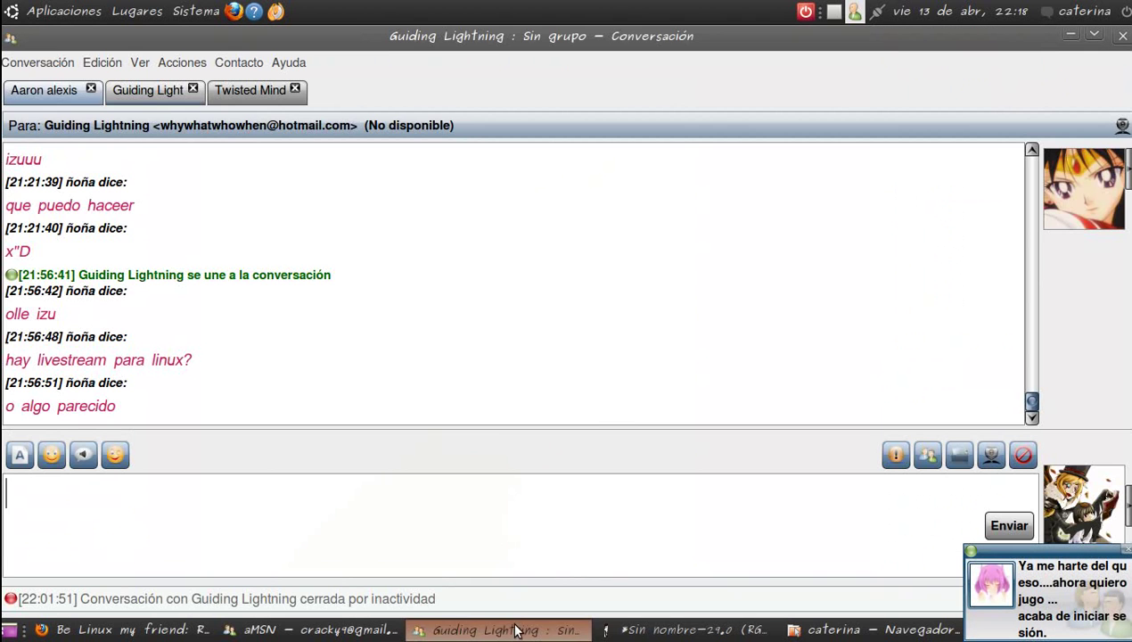
{"action": "left_click", "coordinate": [53, 92]}
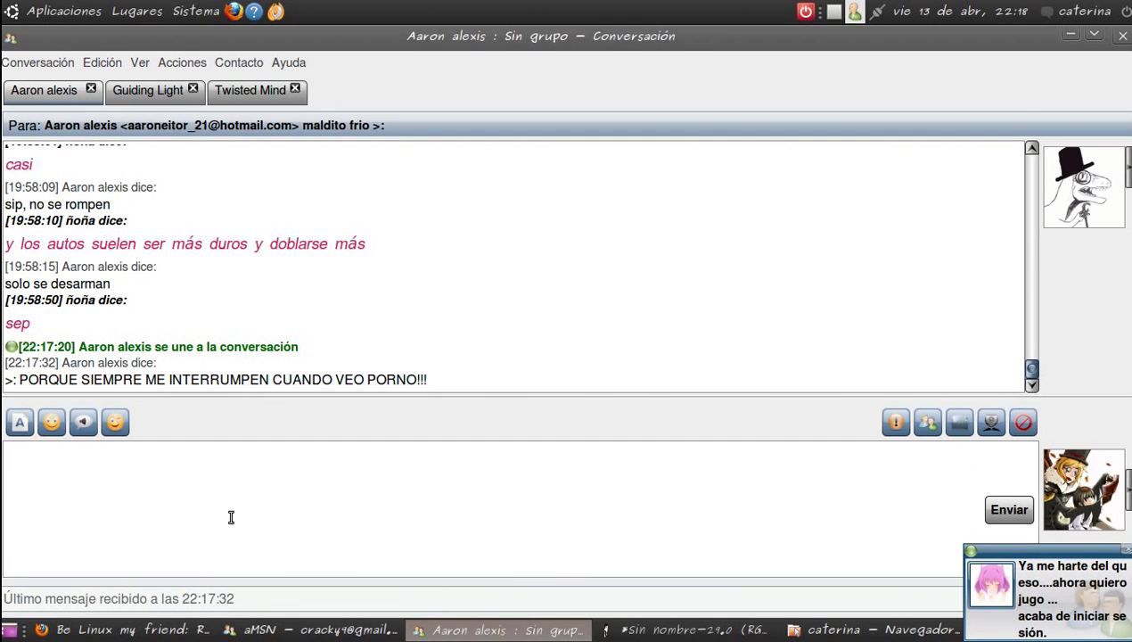
{"action": "type", "text": "LOOOOOOOOOOOL"}
{"action": "key", "text": "Return"}
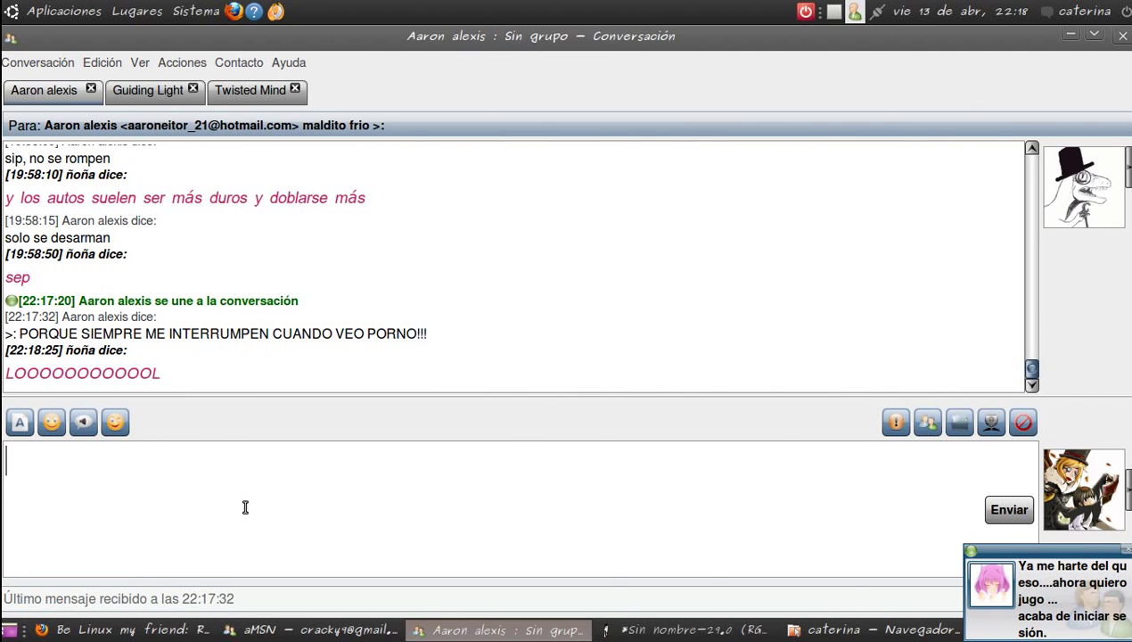
{"action": "left_click", "coordinate": [125, 630]}
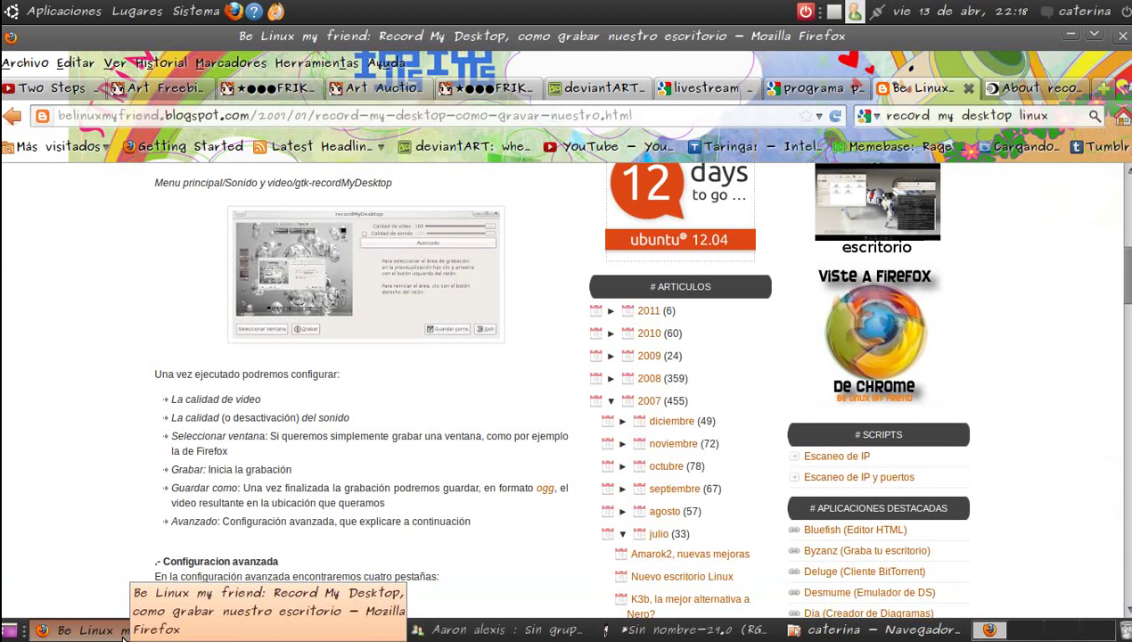
{"action": "left_click", "coordinate": [659, 630]}
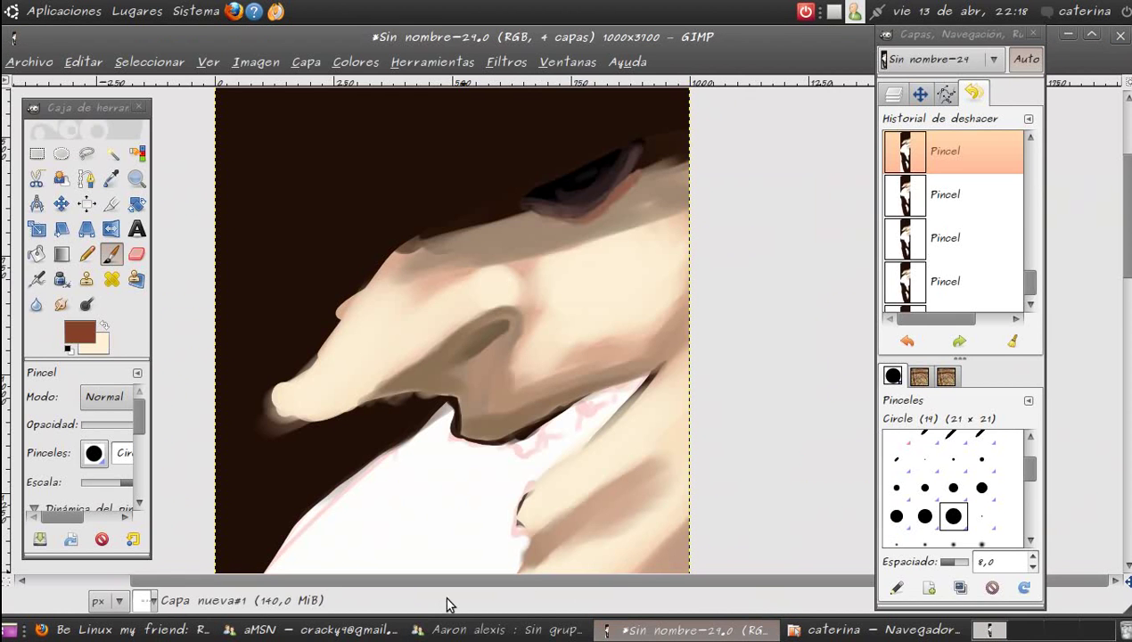
- Set the foreground to a muted reddish brown and paint short crack-like strokes radiating from the crescent's lower edge
{"action": "left_click", "coordinate": [84, 332]}
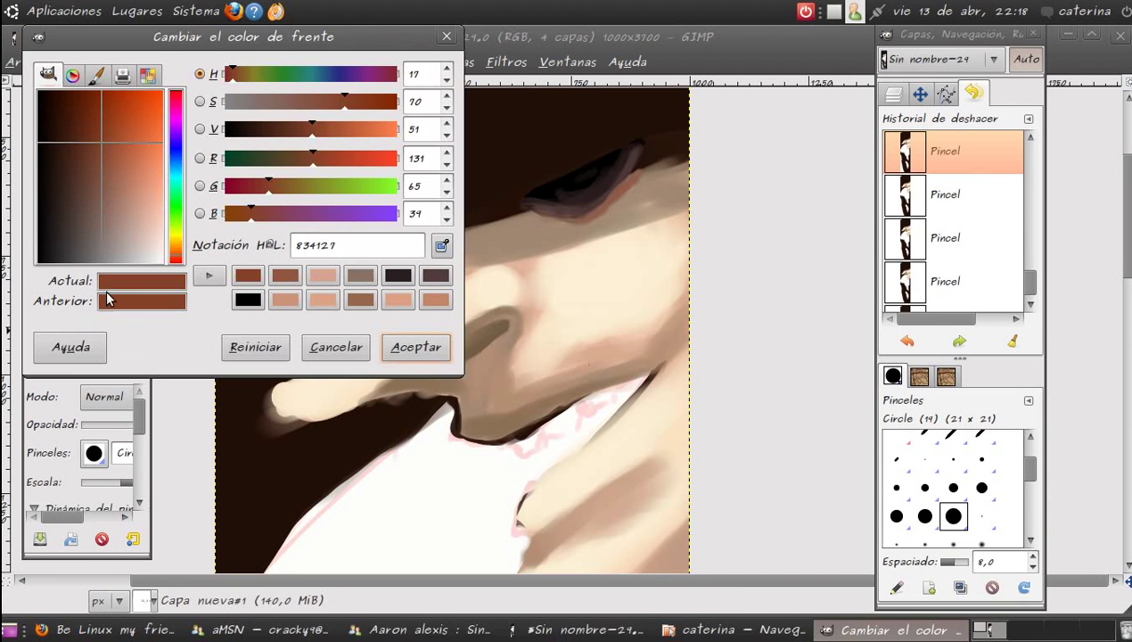
{"action": "left_click_drag", "start_coordinate": [92, 175], "coordinate": [98, 191]}
{"action": "left_click", "coordinate": [416, 347]}
{"action": "mouse_move", "coordinate": [538, 209]}
{"action": "left_mouse_down"}
{"action": "mouse_move", "coordinate": [563, 215]}
{"action": "mouse_move", "coordinate": [525, 217]}
{"action": "mouse_move", "coordinate": [544, 225]}
{"action": "left_mouse_up"}
{"action": "left_click_drag", "start_coordinate": [549, 215], "coordinate": [536, 237]}
{"action": "left_click_drag", "start_coordinate": [607, 208], "coordinate": [613, 221]}
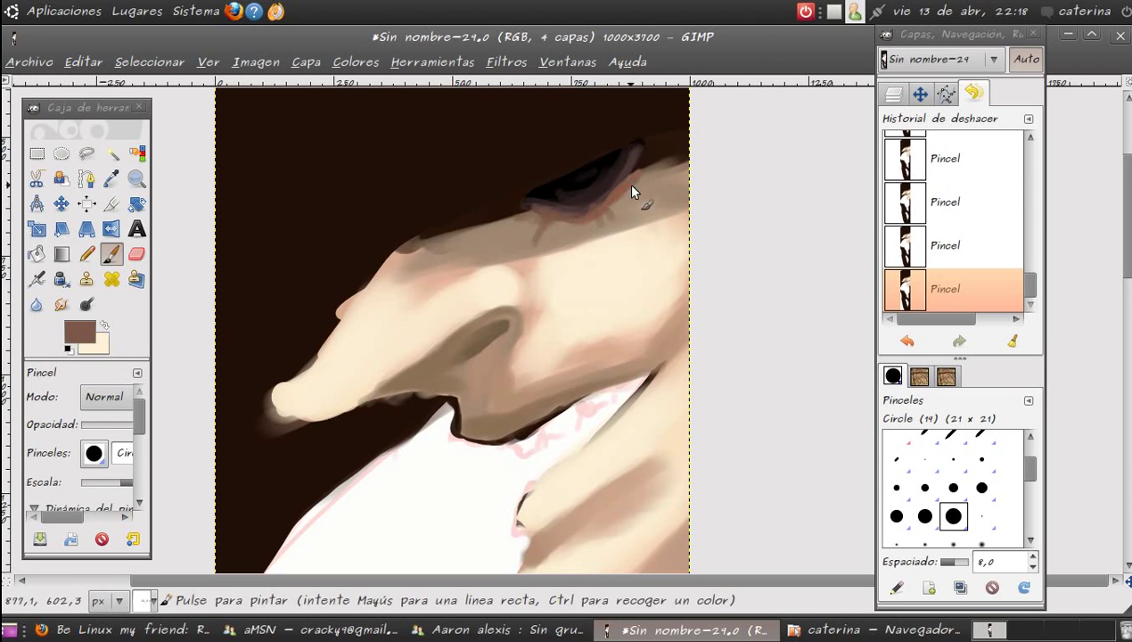
{"action": "left_click_drag", "start_coordinate": [635, 174], "coordinate": [644, 185]}
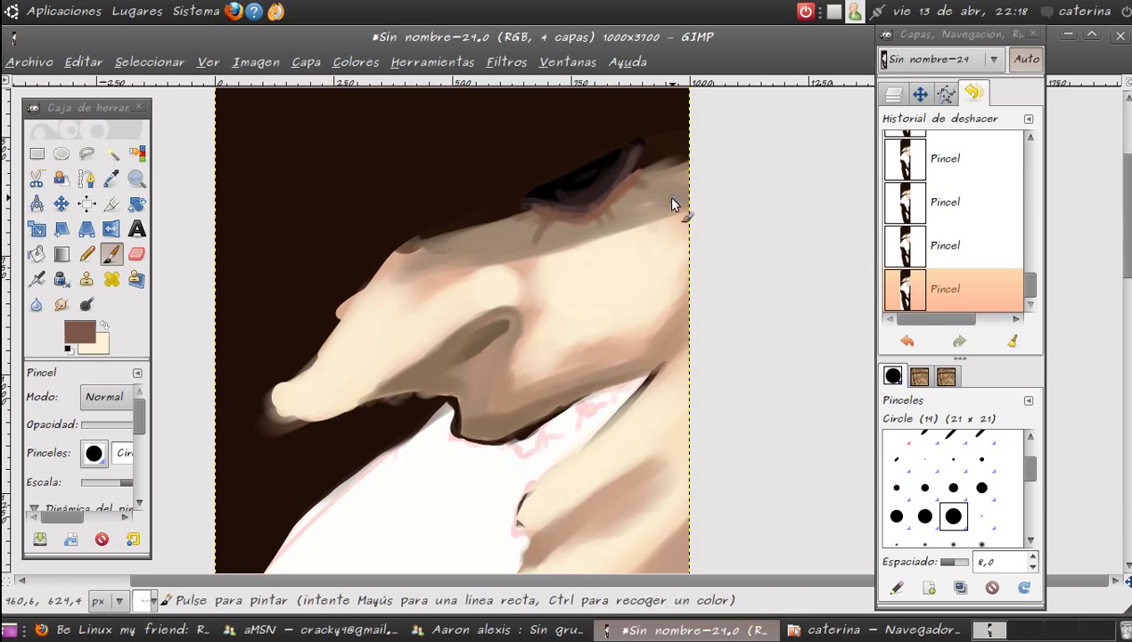
- Extend the cracks below the crescent with thin, longer strokes across the skin using the Circle (09) brush
{"action": "left_click", "coordinate": [926, 487]}
{"action": "left_click_drag", "start_coordinate": [546, 218], "coordinate": [526, 260]}
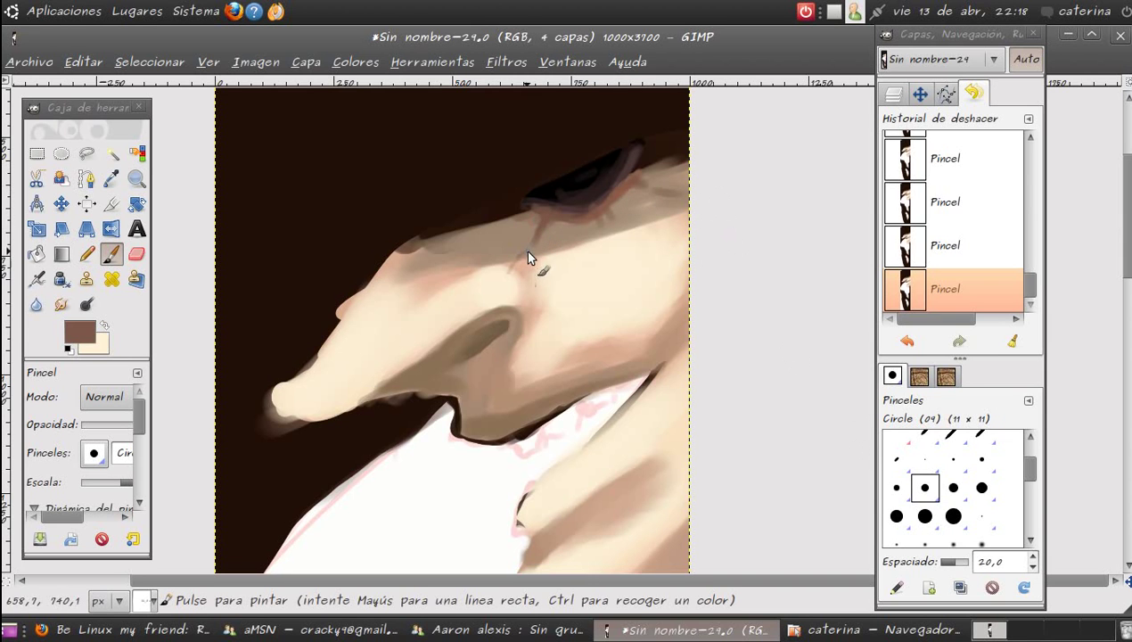
{"action": "left_click_drag", "start_coordinate": [572, 222], "coordinate": [575, 287]}
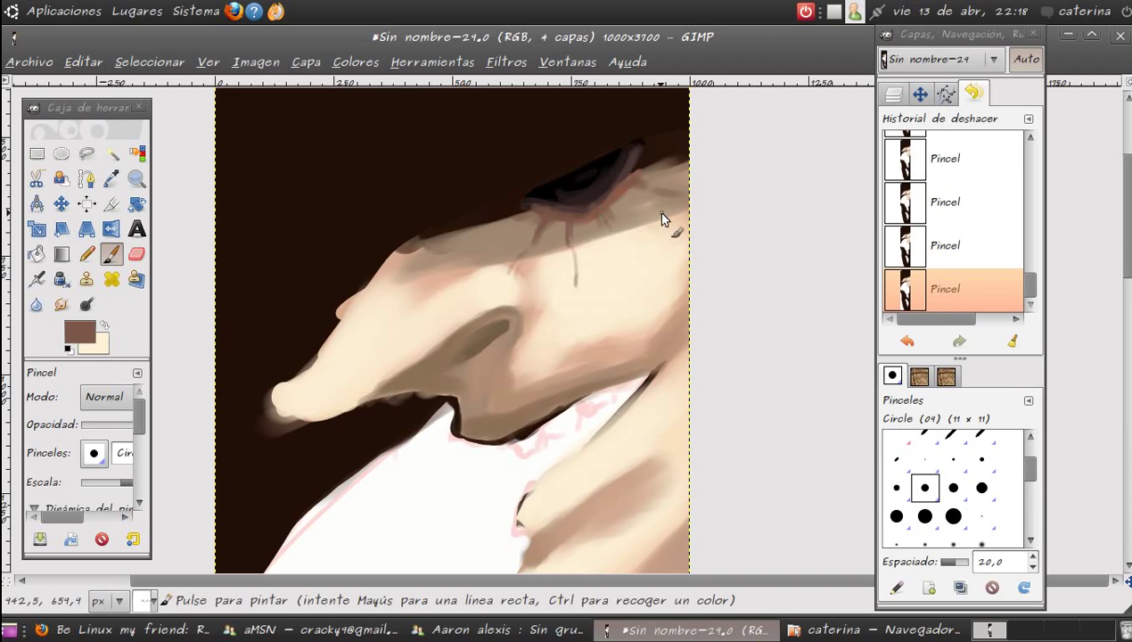
- Set the foreground to a pinkish red, lengthen the cracks below the crescent, and add new ones toward the canvas's right edge
{"action": "left_click", "coordinate": [79, 333]}
{"action": "left_click", "coordinate": [117, 181]}
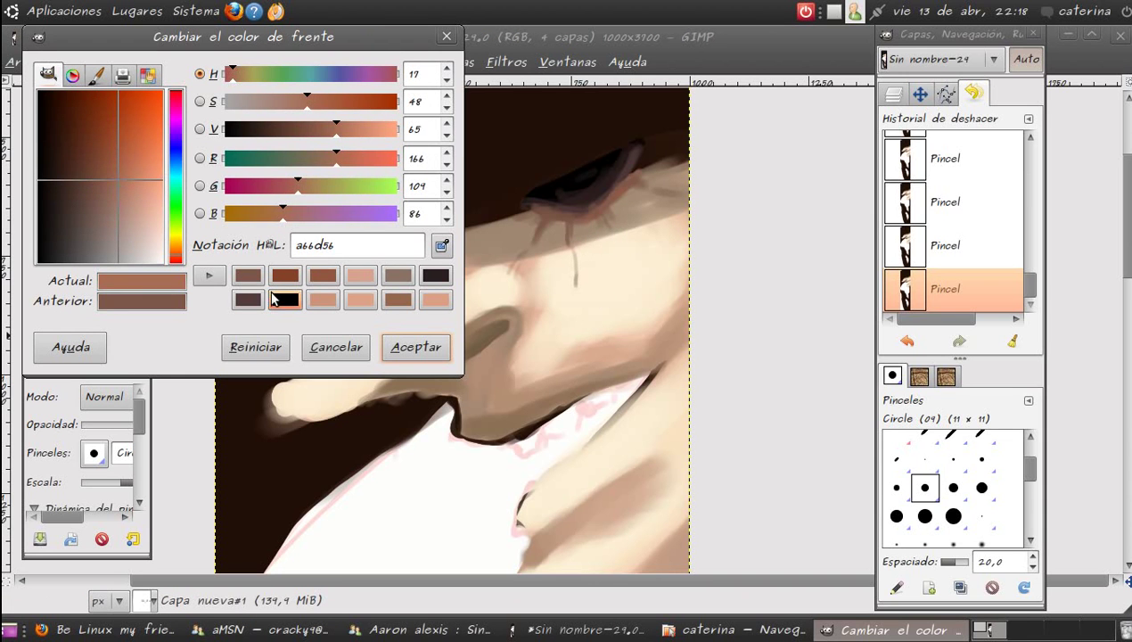
{"action": "left_click", "coordinate": [174, 259]}
{"action": "key", "text": "Return"}
{"action": "left_click_drag", "start_coordinate": [578, 270], "coordinate": [577, 352]}
{"action": "left_click_drag", "start_coordinate": [538, 222], "coordinate": [512, 268]}
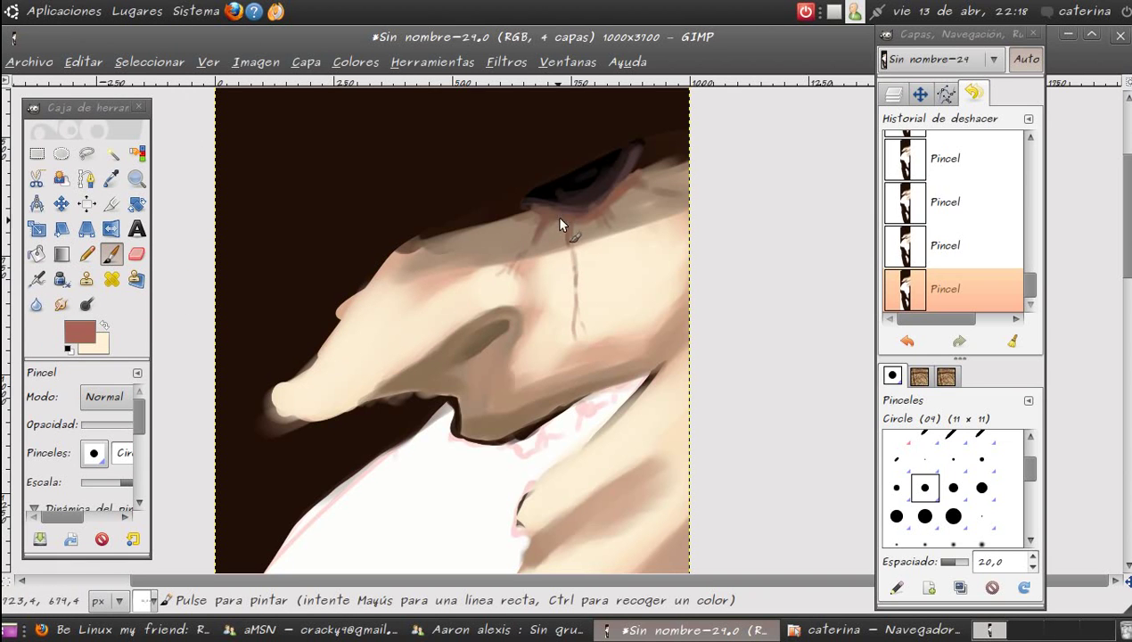
{"action": "mouse_move", "coordinate": [609, 214]}
{"action": "left_mouse_down"}
{"action": "mouse_move", "coordinate": [624, 240]}
{"action": "mouse_move", "coordinate": [658, 245]}
{"action": "mouse_move", "coordinate": [687, 266]}
{"action": "left_mouse_up"}
{"action": "left_click_drag", "start_coordinate": [616, 194], "coordinate": [657, 215]}
{"action": "left_click", "coordinate": [919, 93]}
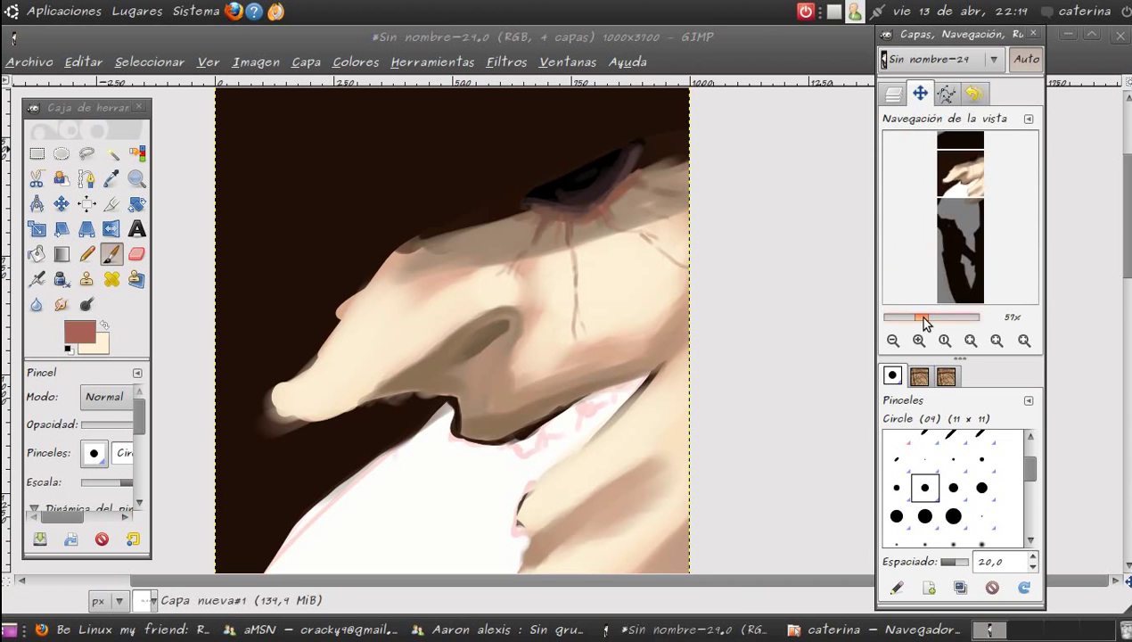